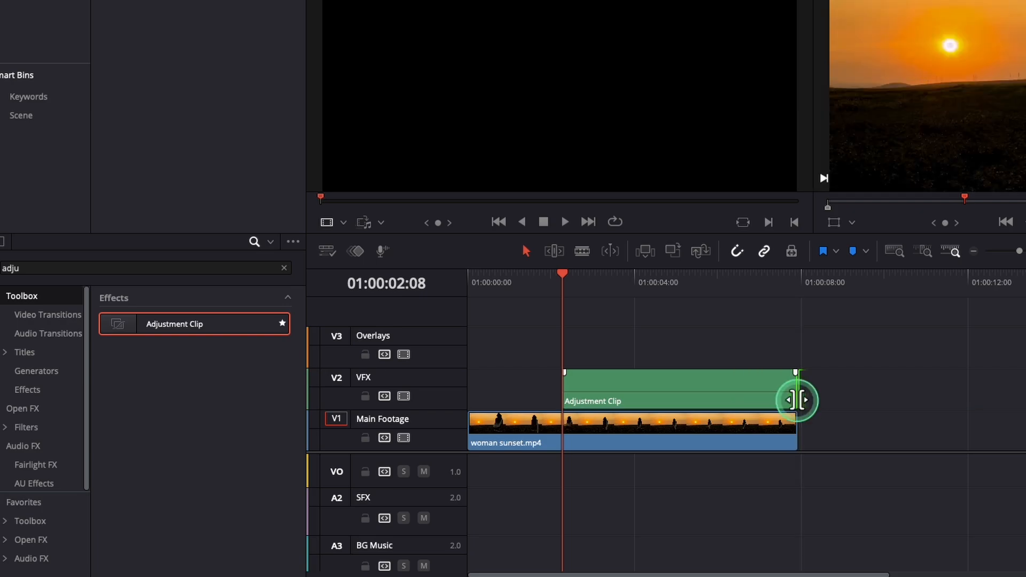
Step: Open the adjustment clip in the Fusion page and space the MediaIn1 and MediaOut1 nodes apart along the lower part of the node graph
{"action": "right_click", "coordinate": [715, 390]}
{"action": "left_click", "coordinate": [724, 297]}
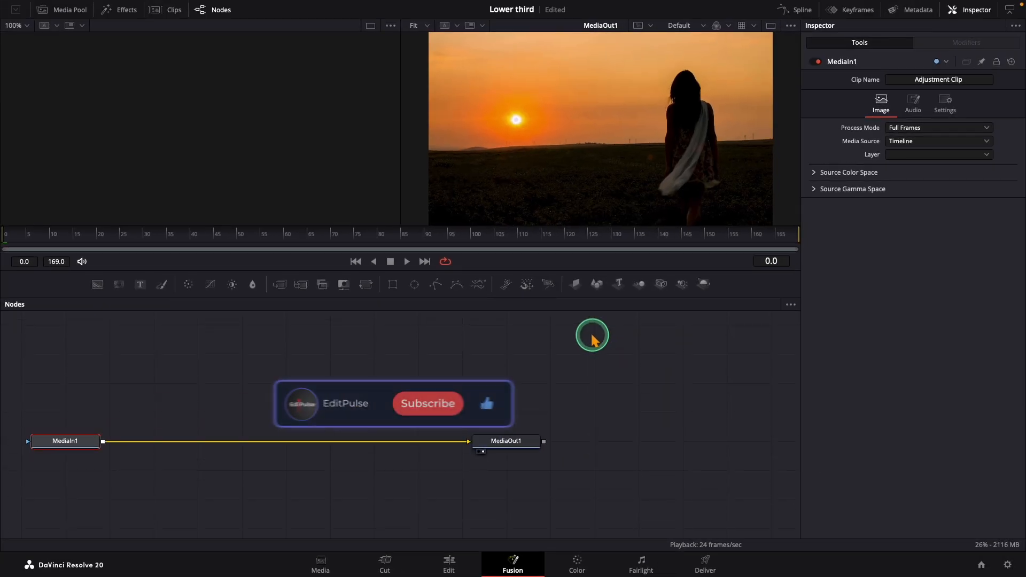
{"action": "left_click_drag", "start_coordinate": [509, 482], "coordinate": [650, 484]}
{"action": "left_click_drag", "start_coordinate": [70, 485], "coordinate": [141, 486]}
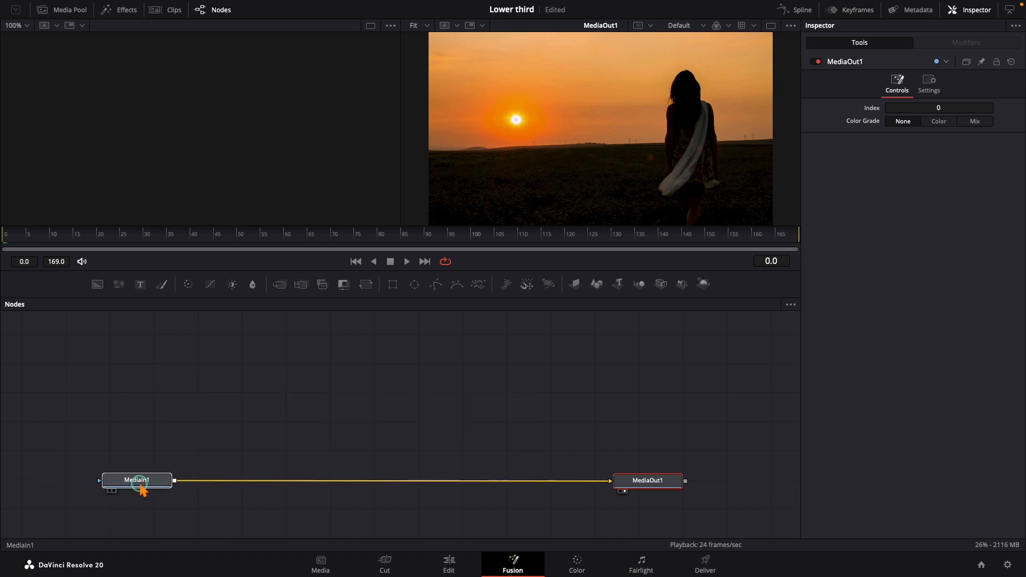
Step: Add a Rectangle mask node shown in the first viewer and connect it as the mask of a new Background node
{"action": "left_click_drag", "start_coordinate": [392, 283], "coordinate": [294, 365]}
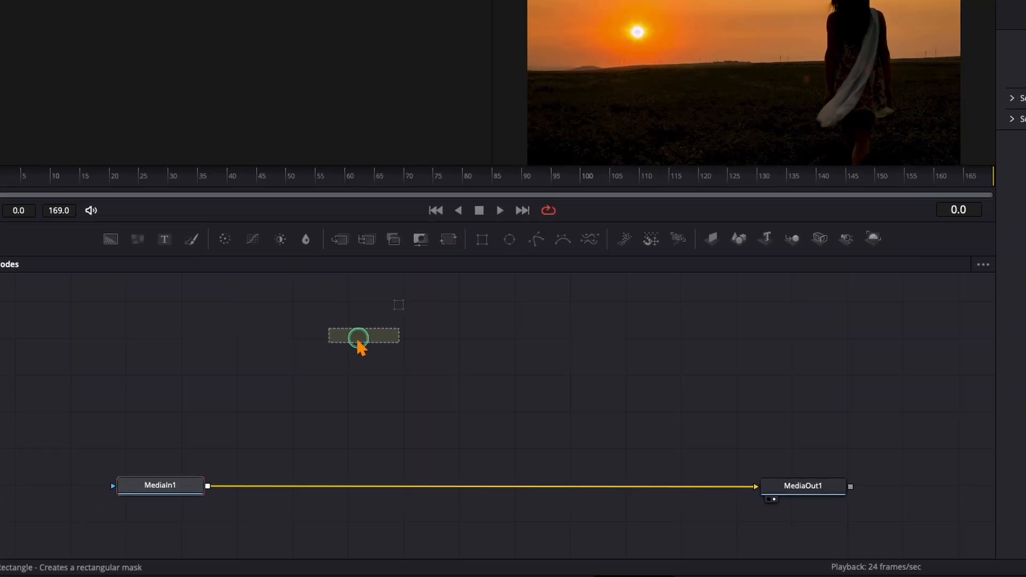
{"action": "left_click_drag", "start_coordinate": [358, 342], "coordinate": [277, 339]}
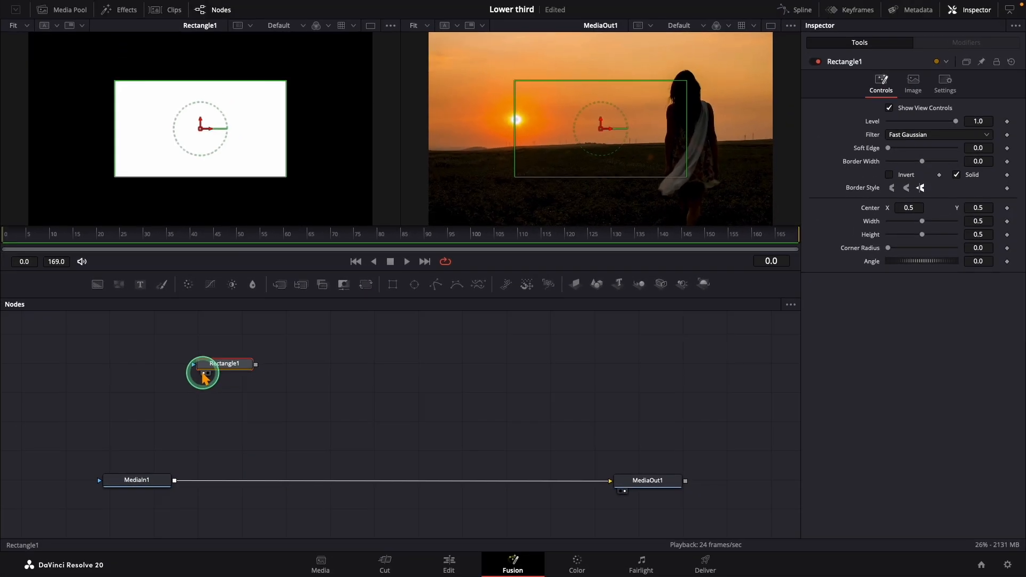
{"action": "left_click_drag", "start_coordinate": [96, 285], "coordinate": [250, 392]}
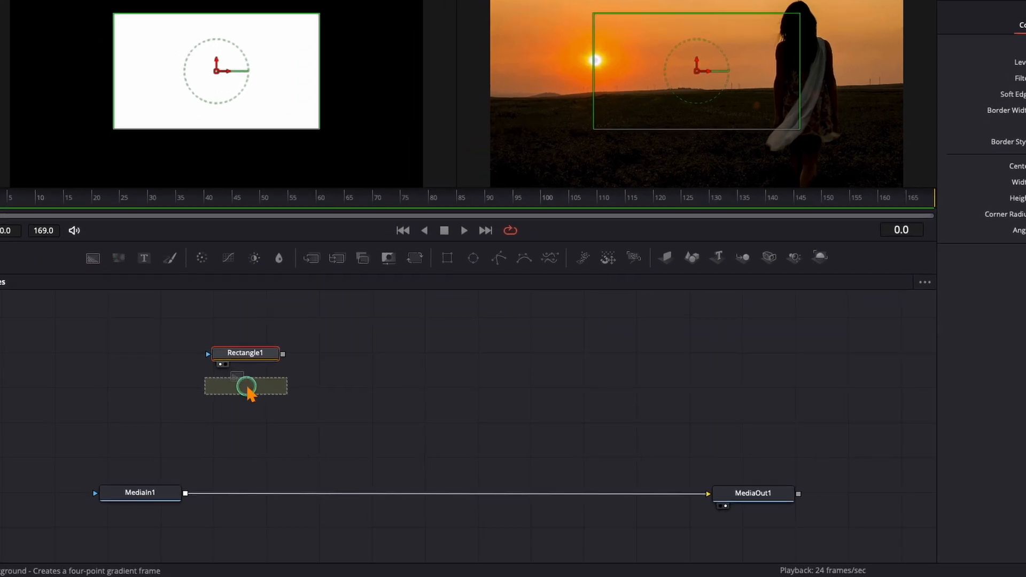
{"action": "left_click_drag", "start_coordinate": [282, 354], "coordinate": [205, 392]}
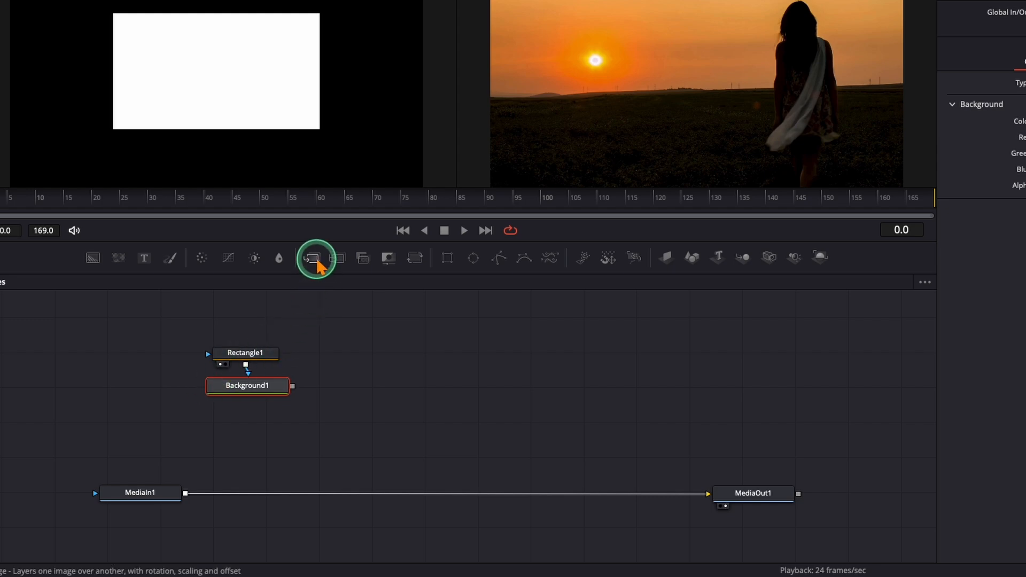
Step: Insert a Merge node between MediaIn1 and MediaOut1 and connect Background1 to its foreground input
{"action": "left_click_drag", "start_coordinate": [318, 263], "coordinate": [241, 497]}
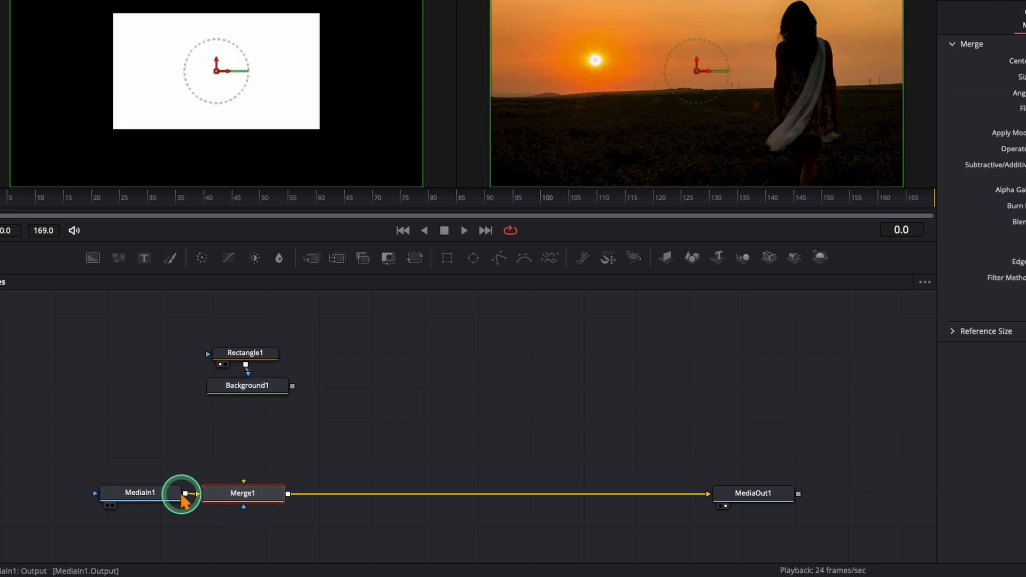
{"action": "left_click_drag", "start_coordinate": [171, 494], "coordinate": [114, 499]}
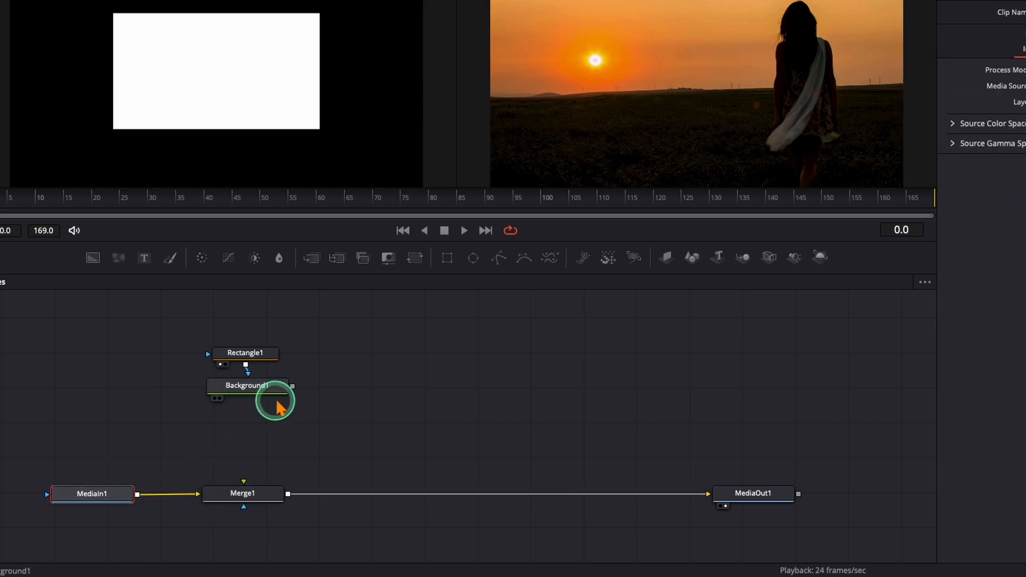
{"action": "left_click_drag", "start_coordinate": [293, 386], "coordinate": [250, 482]}
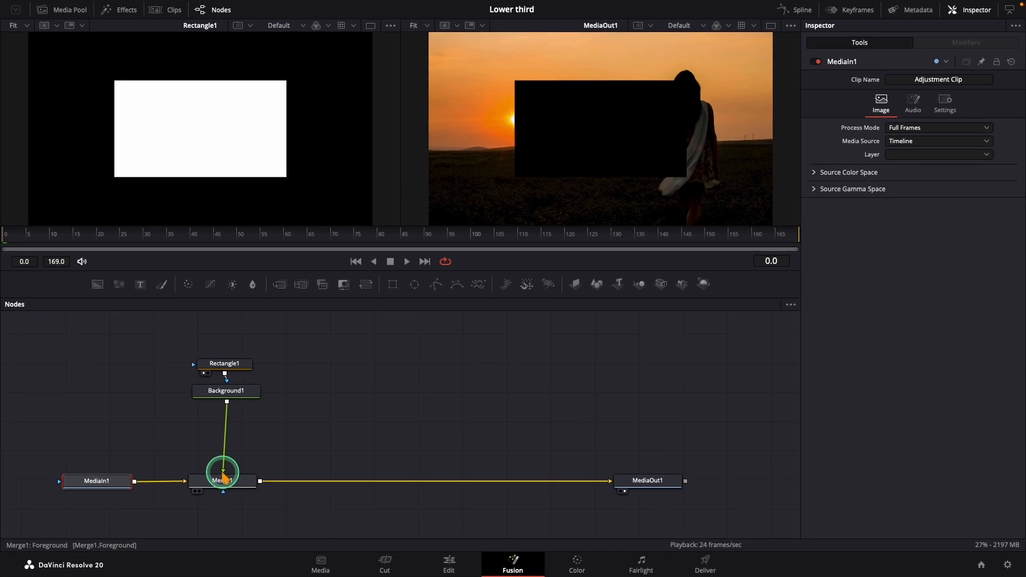
Step: Change the Background1 fill type to Gradient and set the gradient's start colour to orange, about red 0.96, green 0.62, blue 0.17
{"action": "left_click", "coordinate": [224, 397]}
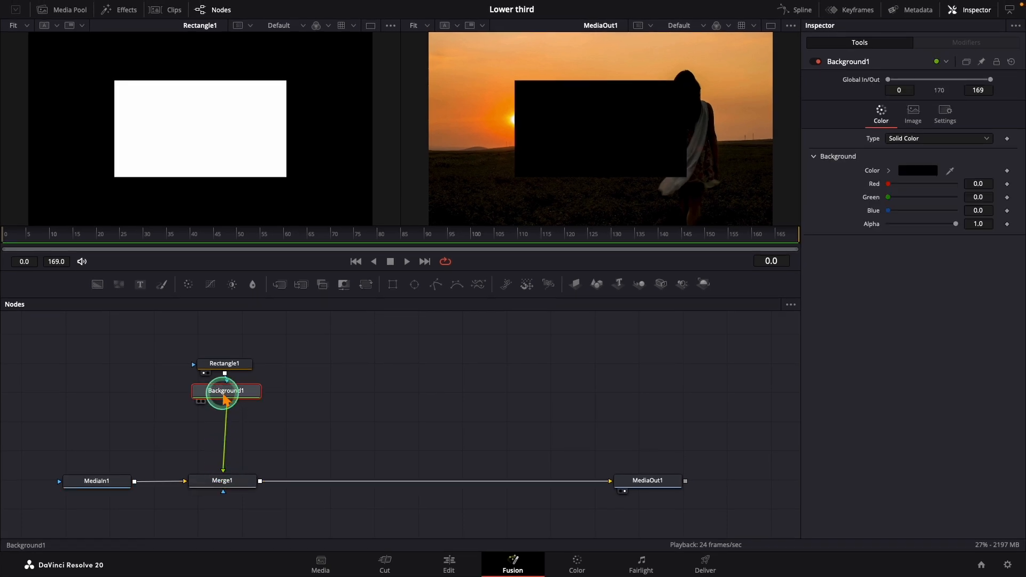
{"action": "left_click", "coordinate": [905, 140]}
{"action": "left_click", "coordinate": [903, 199]}
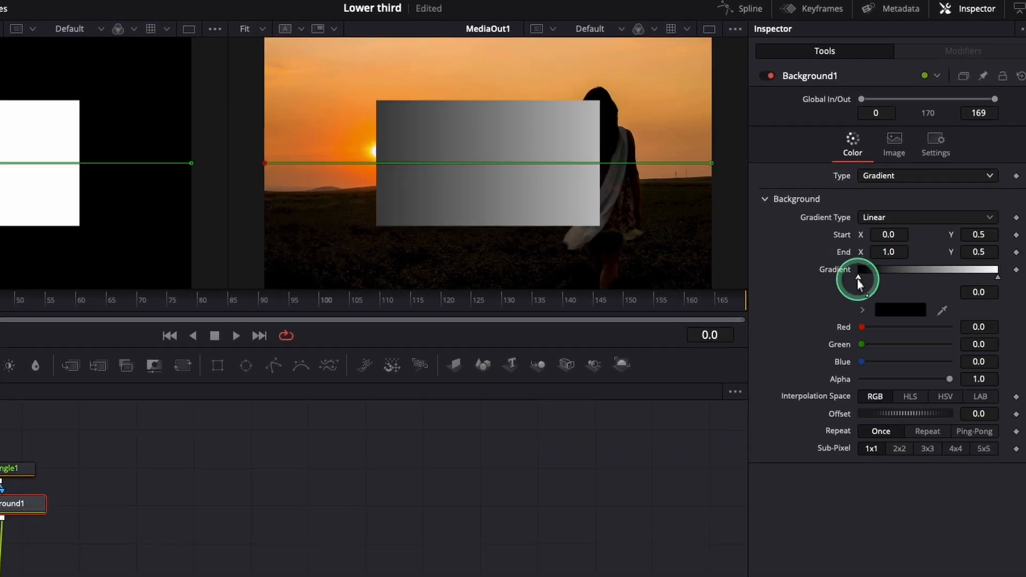
{"action": "left_click", "coordinate": [892, 311]}
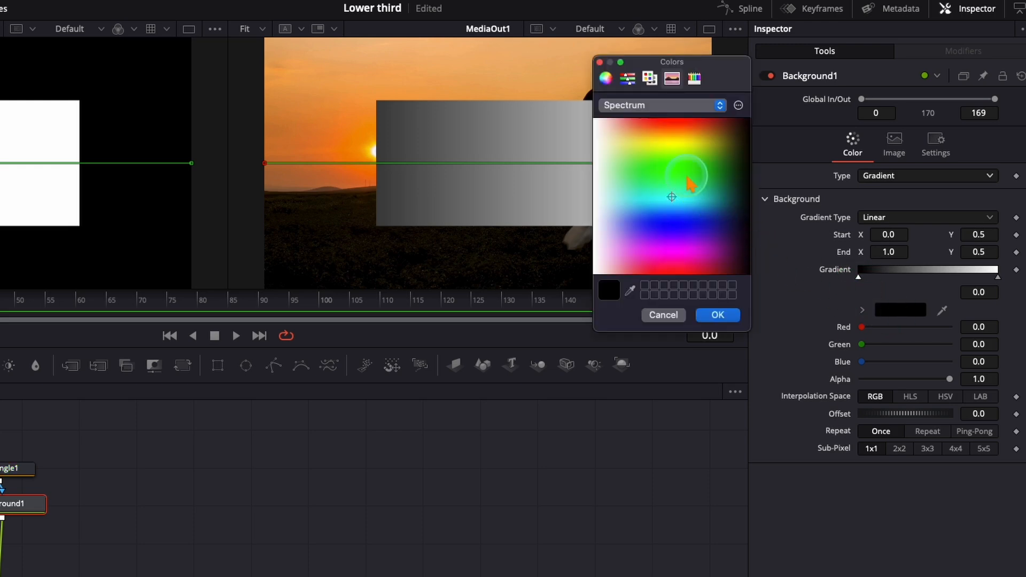
{"action": "left_click_drag", "start_coordinate": [648, 130], "coordinate": [652, 137]}
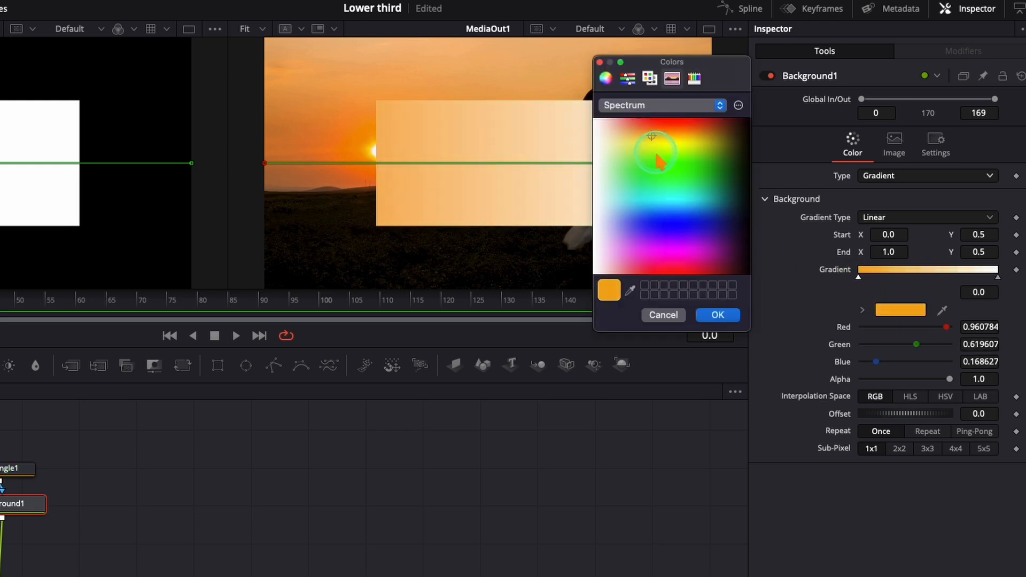
{"action": "left_click", "coordinate": [717, 314]}
Step: Set the gradient's end colour to dark green, about red 0.21, green 0.29, blue 0.10
{"action": "left_click", "coordinate": [997, 278]}
{"action": "left_click", "coordinate": [907, 310]}
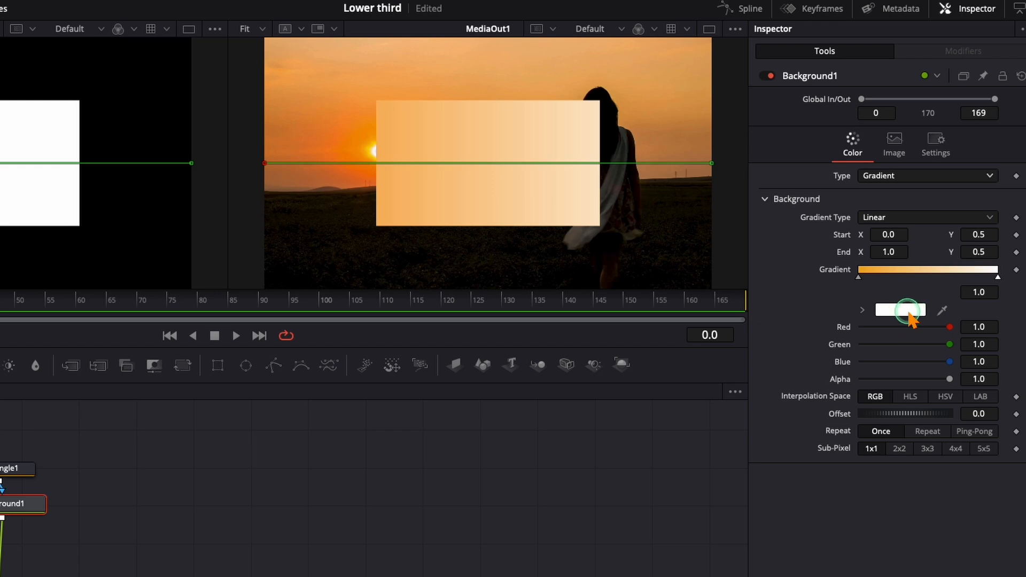
{"action": "left_click", "coordinate": [730, 155]}
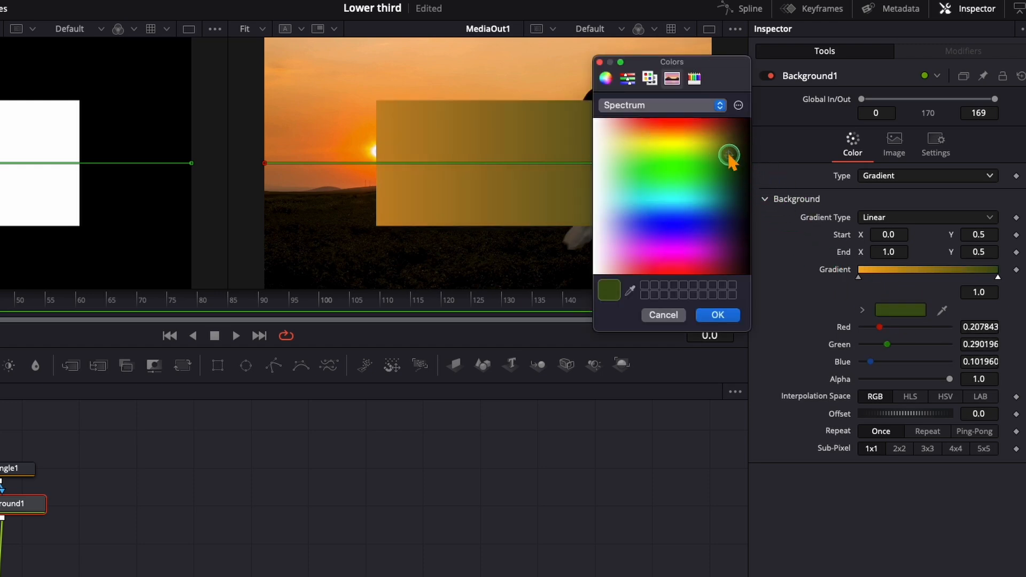
{"action": "left_click", "coordinate": [717, 314]}
Step: Shift the gradient stops inward, placing the orange one at about 0.085 and the green one at about 0.98
{"action": "left_click", "coordinate": [858, 277]}
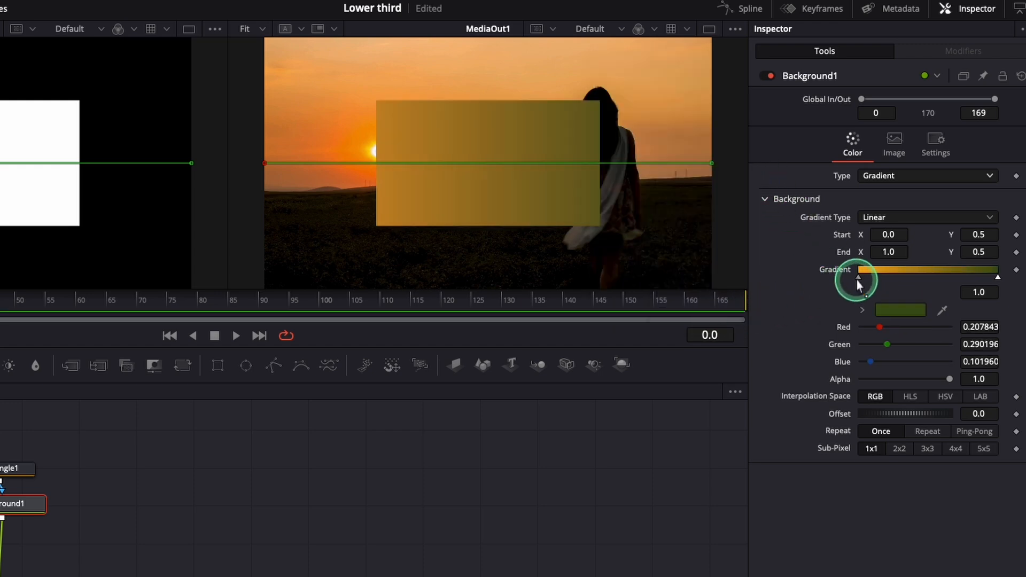
{"action": "left_click_drag", "start_coordinate": [859, 279], "coordinate": [870, 281]}
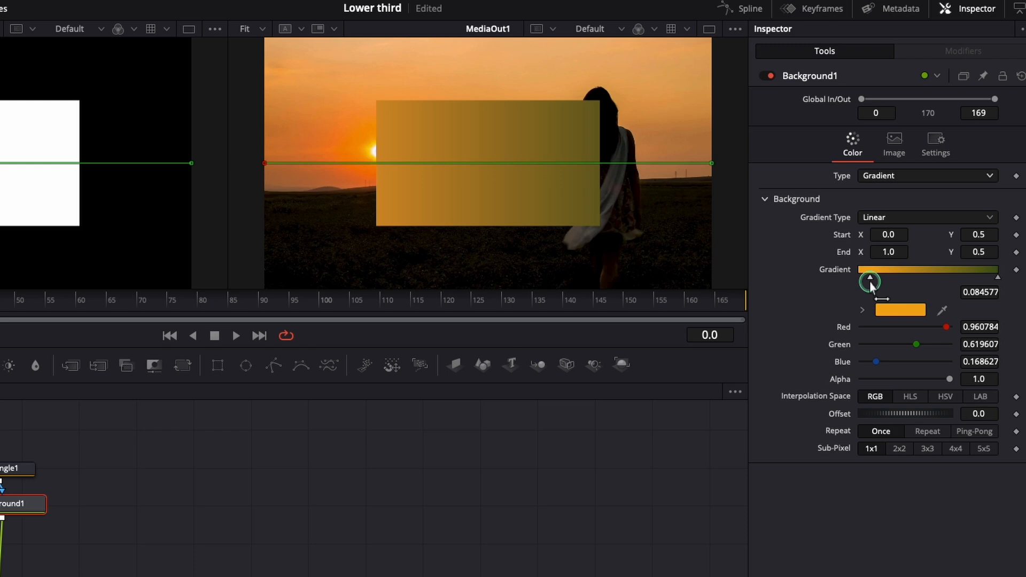
{"action": "left_click", "coordinate": [986, 285]}
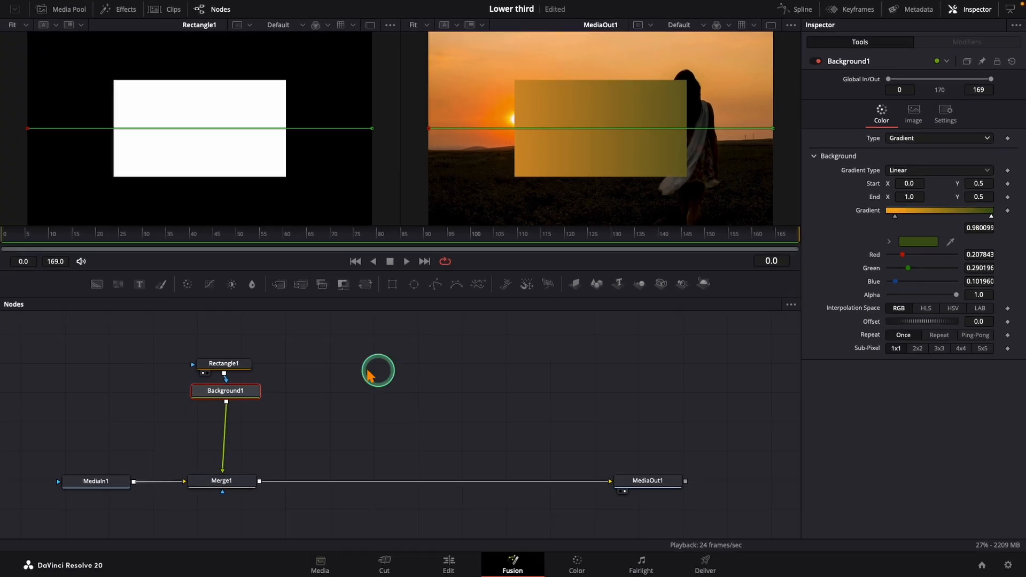
Step: Shrink the Rectangle1 mask to a narrow bar with width 0.346 and height 0.134
{"action": "left_click", "coordinate": [13, 471]}
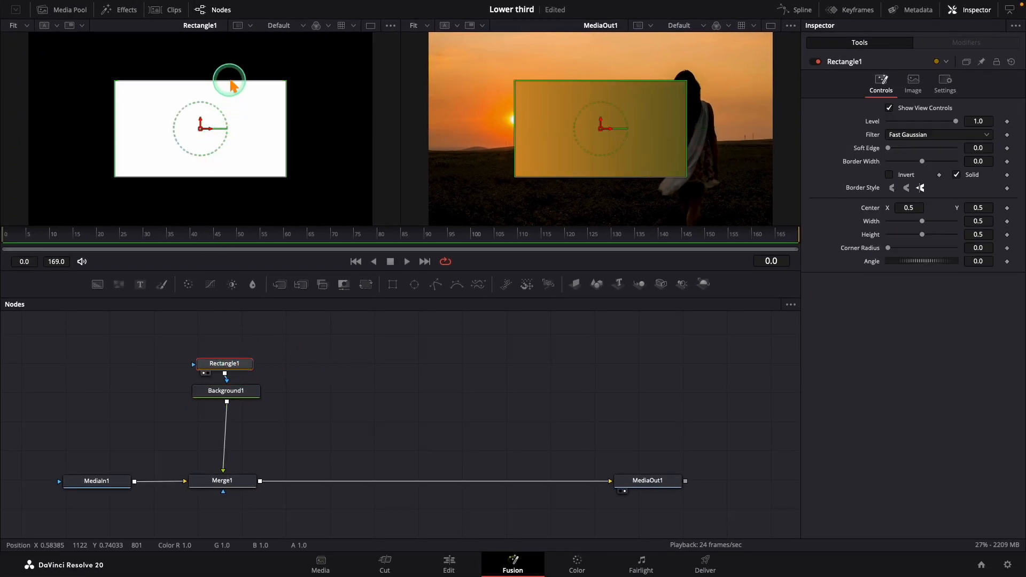
{"action": "left_click_drag", "start_coordinate": [229, 80], "coordinate": [228, 112]}
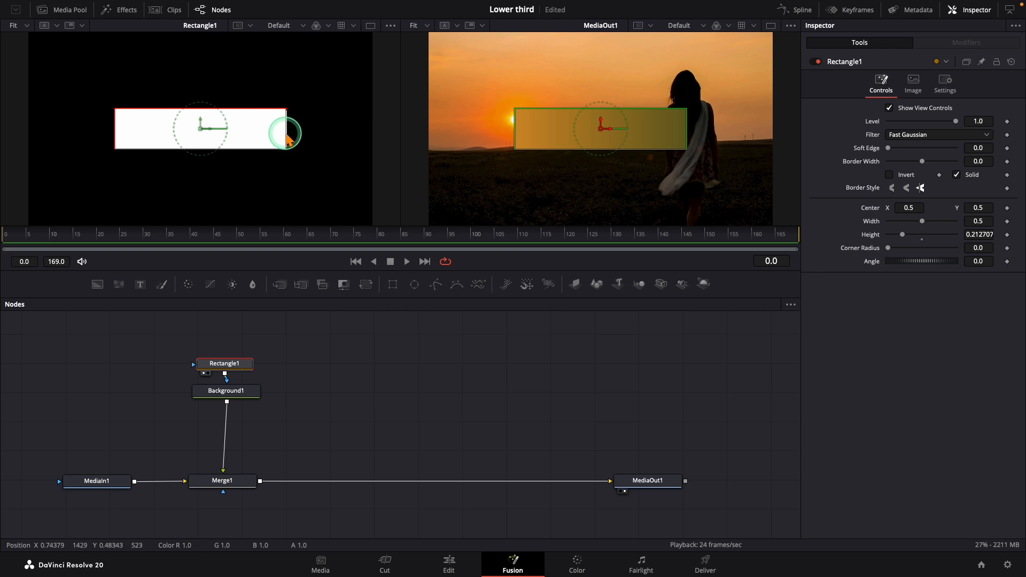
{"action": "left_click_drag", "start_coordinate": [287, 140], "coordinate": [311, 149]}
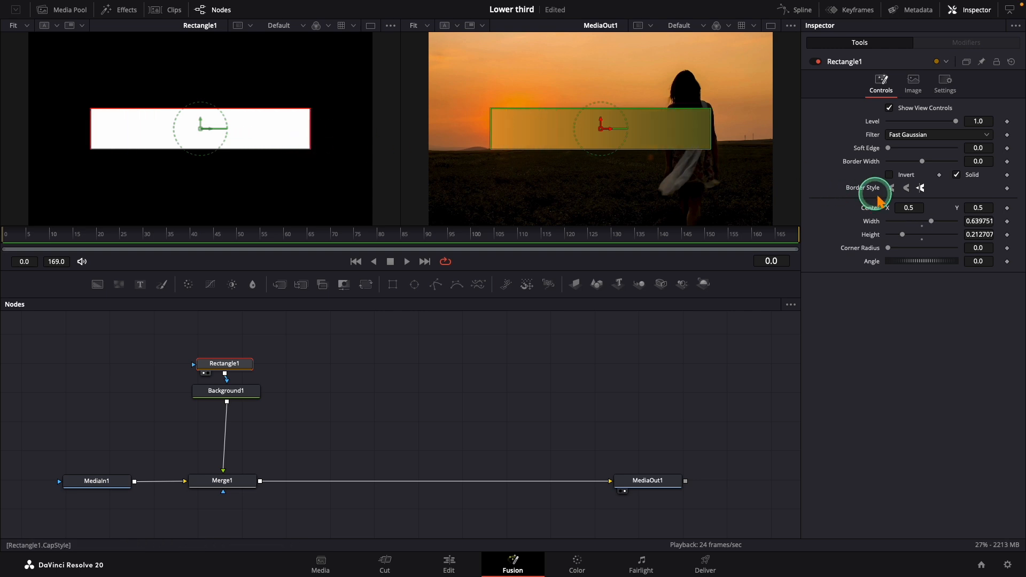
{"action": "left_click_drag", "start_coordinate": [931, 220], "coordinate": [896, 238]}
Step: Place the 0.391-wide bar at the frame's lower-left, centred about X 0.214, Y 0.110, and round its corners with a 0.252 radius
{"action": "left_click_drag", "start_coordinate": [601, 128], "coordinate": [489, 208]}
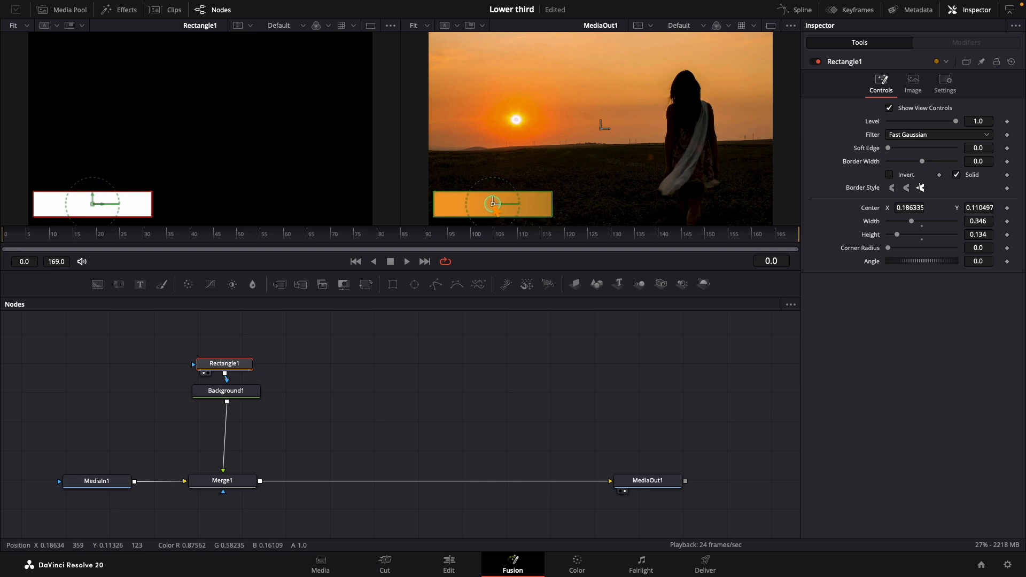
{"action": "left_click_drag", "start_coordinate": [978, 222], "coordinate": [987, 224]}
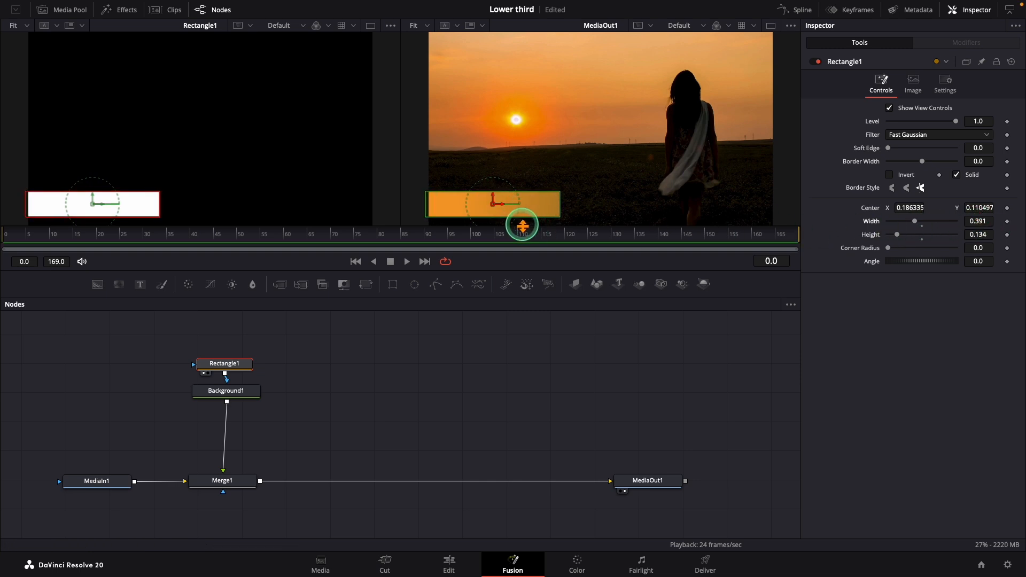
{"action": "left_click_drag", "start_coordinate": [494, 208], "coordinate": [503, 208]}
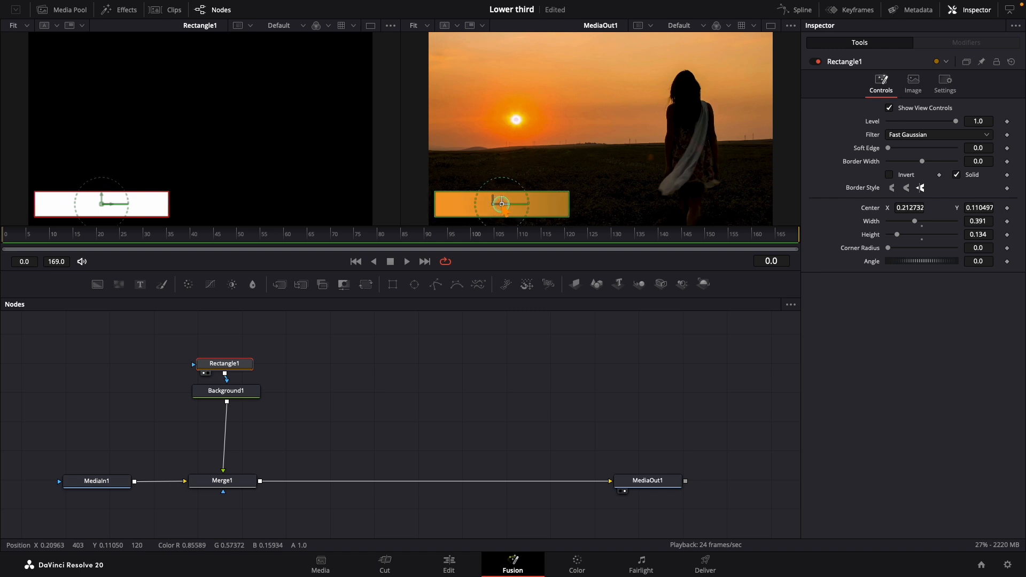
{"action": "left_click", "coordinate": [906, 189]}
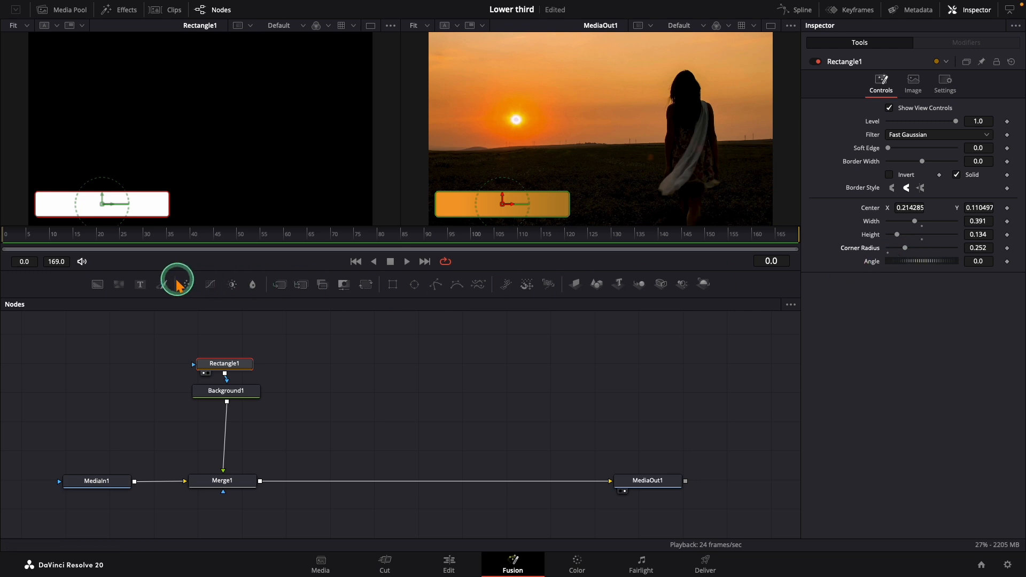
Step: Add a Text+ node beside Rectangle1, show it in the first viewer and enter the person's full name in capitals
{"action": "left_click_drag", "start_coordinate": [140, 284], "coordinate": [322, 369]}
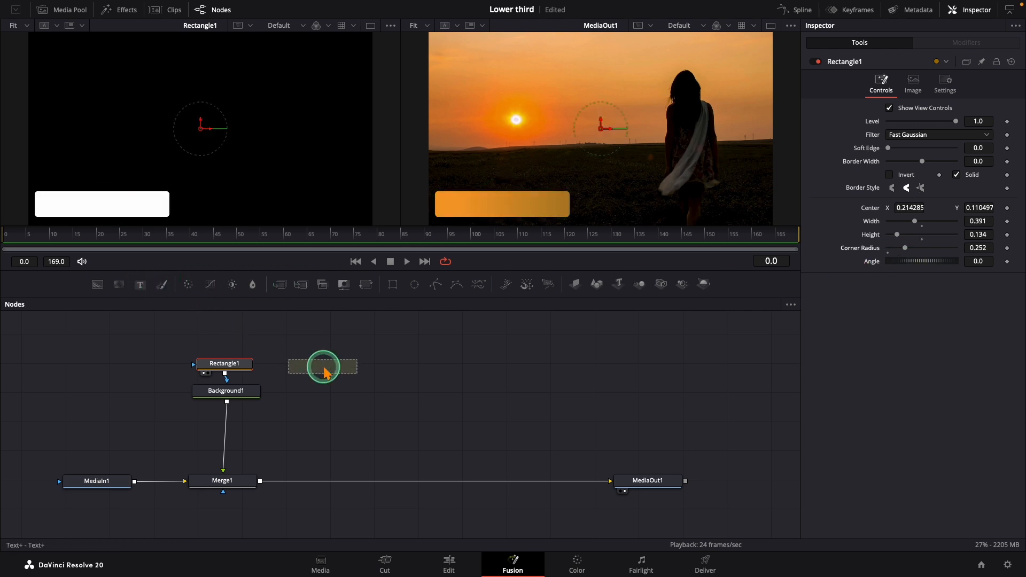
{"action": "left_click", "coordinate": [295, 378]}
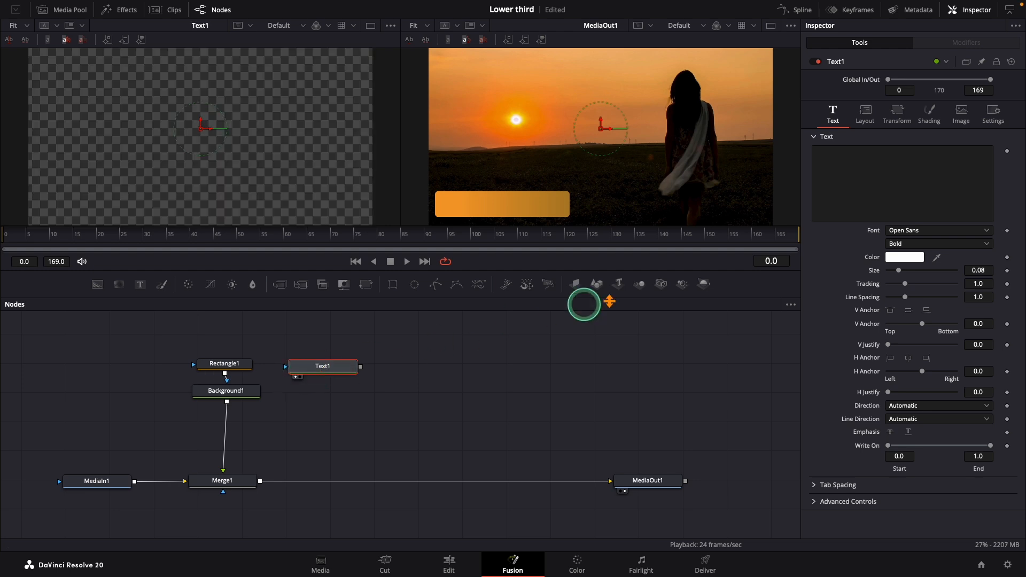
{"action": "left_click", "coordinate": [851, 213]}
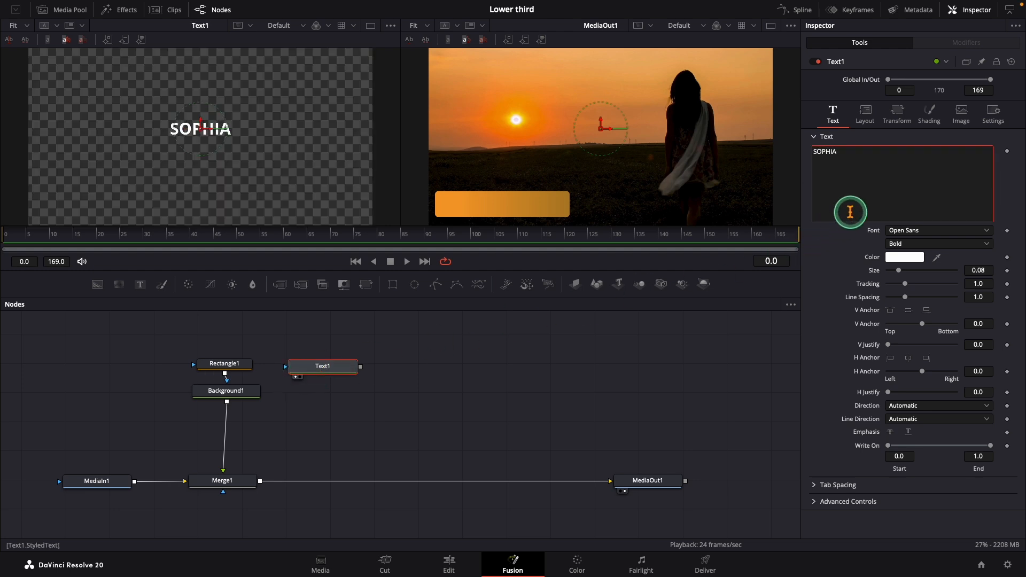
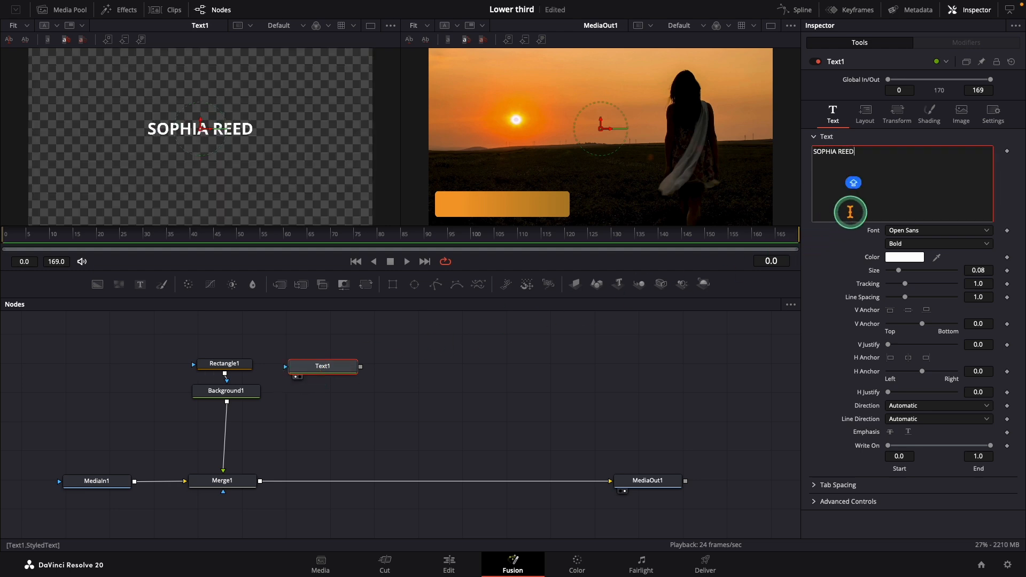
Step: Format the name text in Montserrat SemiBold at size 0.048
{"action": "left_click", "coordinate": [907, 232]}
{"action": "left_click", "coordinate": [905, 386]}
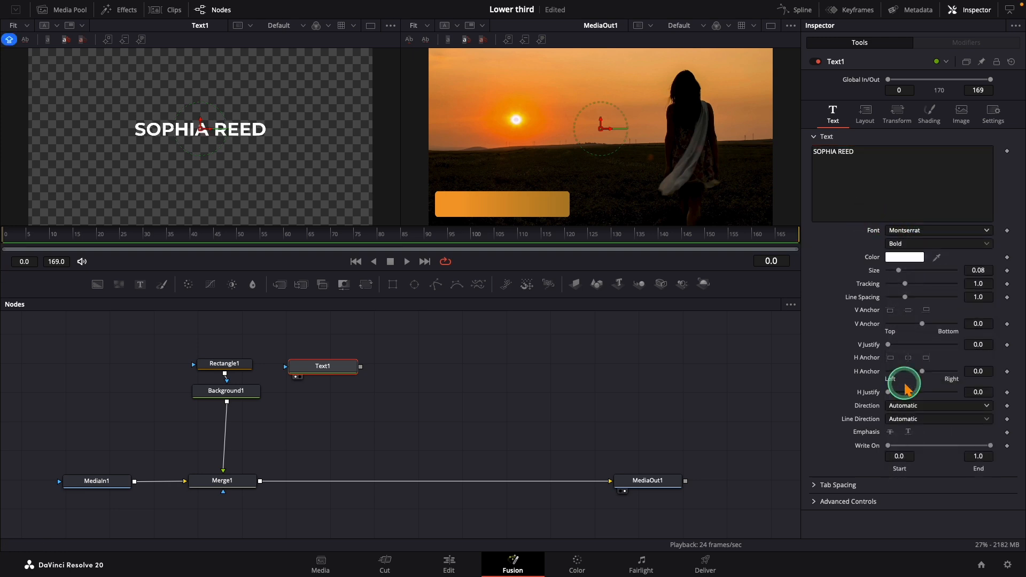
{"action": "left_click", "coordinate": [896, 245]}
{"action": "left_click", "coordinate": [902, 317]}
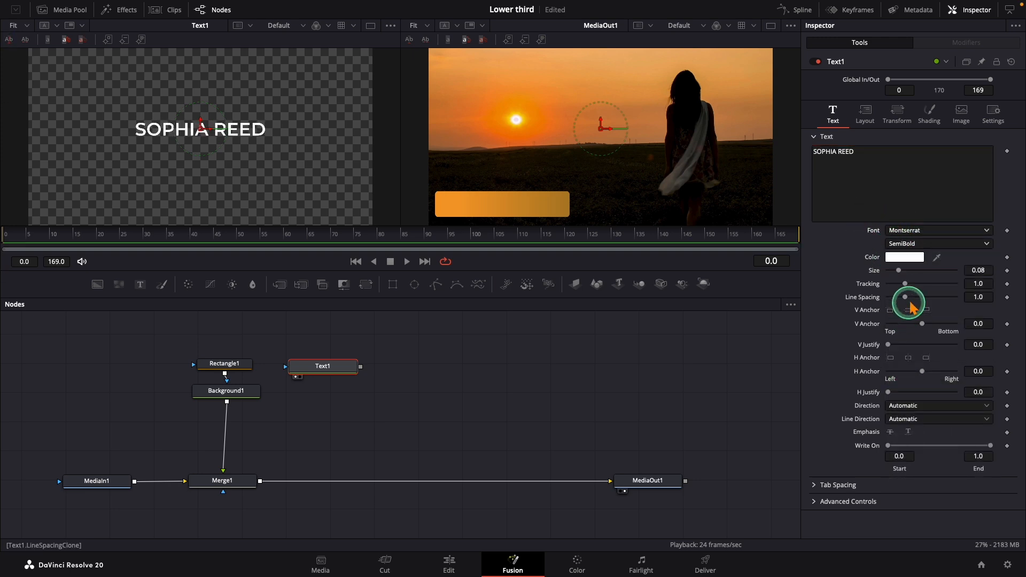
{"action": "left_click_drag", "start_coordinate": [945, 271], "coordinate": [822, 269]}
{"action": "left_click", "coordinate": [981, 271]}
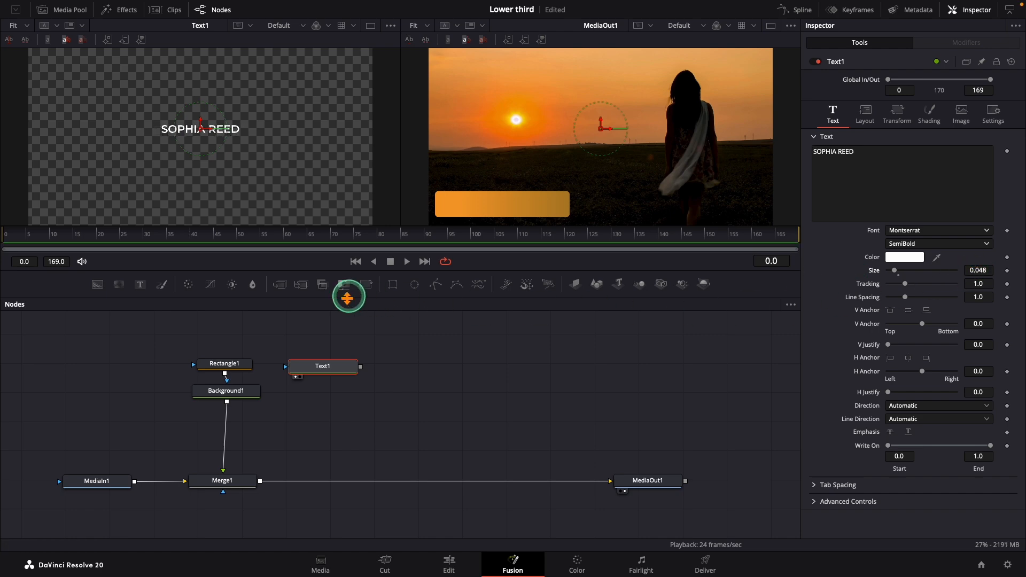
Step: Insert a second Merge node between Merge1 and MediaOut1 and connect Text1 to its foreground, with Text1 aligned above it
{"action": "left_click_drag", "start_coordinate": [279, 284], "coordinate": [352, 498]}
{"action": "key", "text": "ctrl+z"}
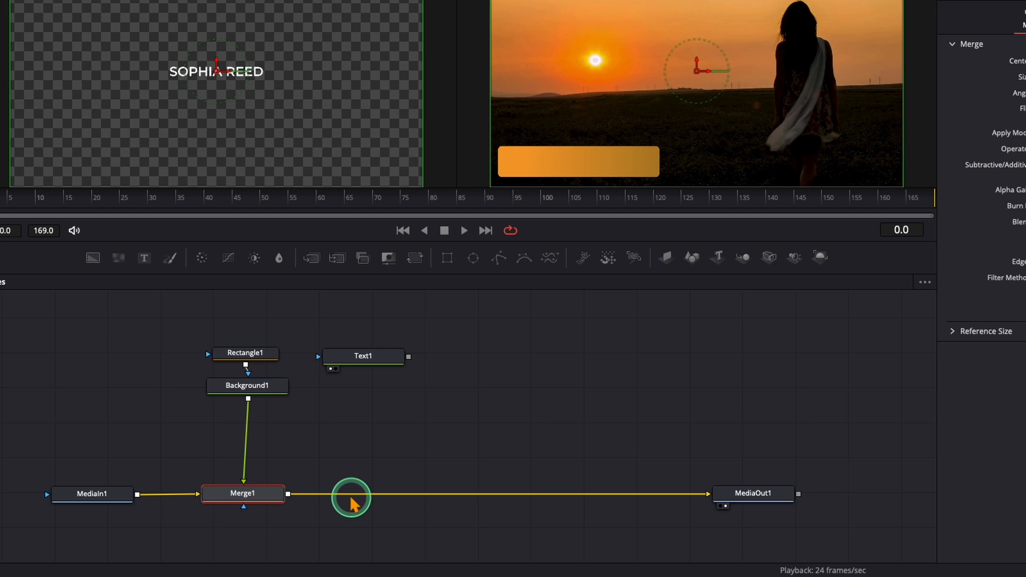
{"action": "left_click_drag", "start_coordinate": [409, 357], "coordinate": [347, 485]}
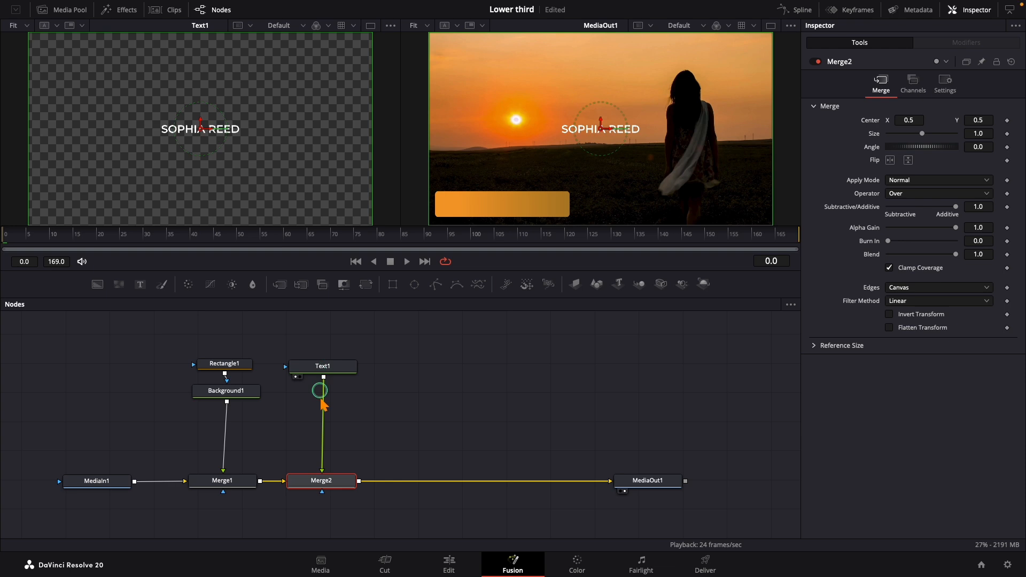
{"action": "left_click", "coordinate": [320, 366], "text": "ctrl"}
{"action": "left_click", "coordinate": [398, 452]}
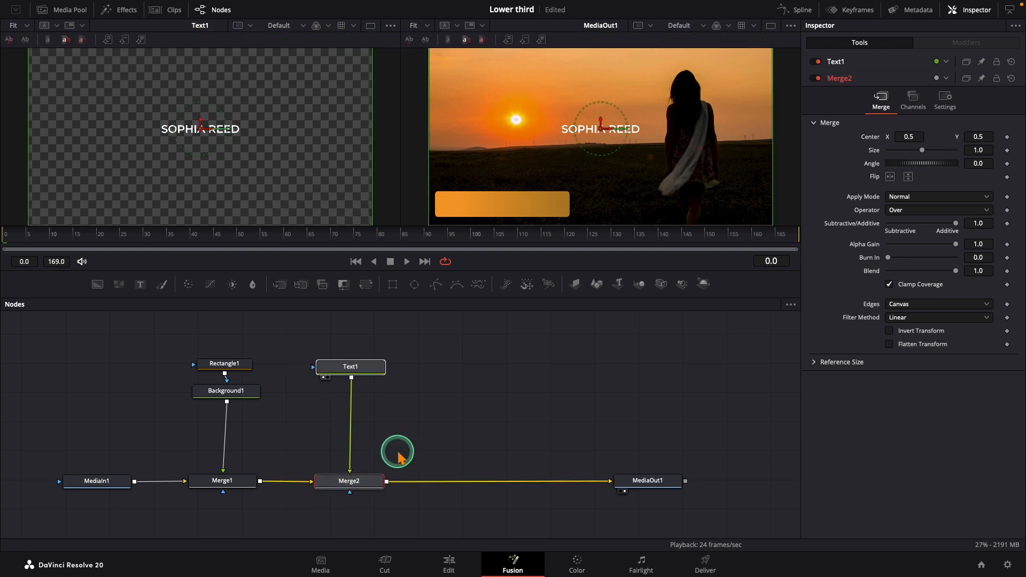
Step: Move the name text to the upper-left area of the orange bar and set its size to 0.0479
{"action": "left_click", "coordinate": [353, 377]}
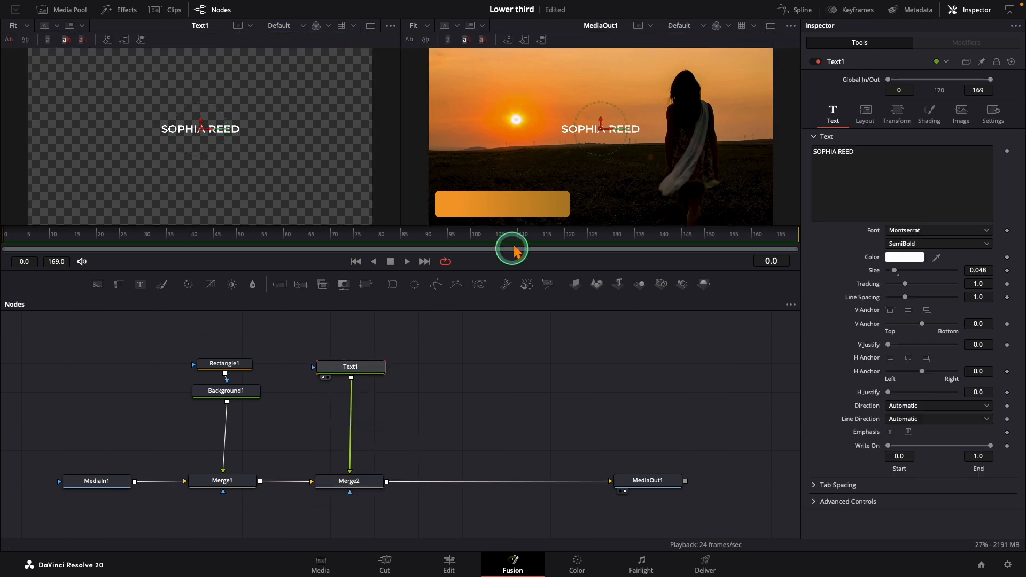
{"action": "left_click_drag", "start_coordinate": [602, 133], "coordinate": [477, 198]}
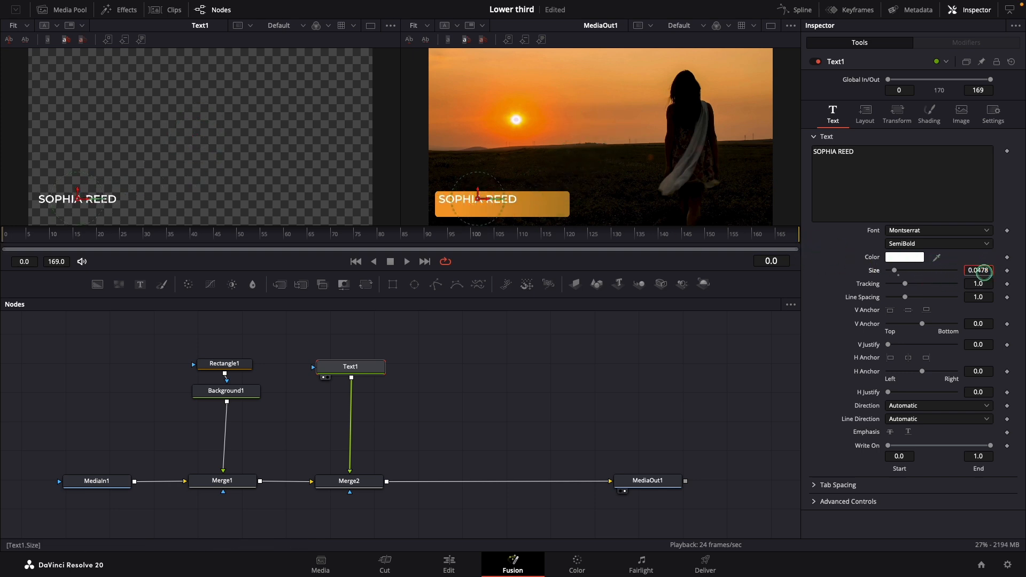
{"action": "left_click", "coordinate": [986, 272]}
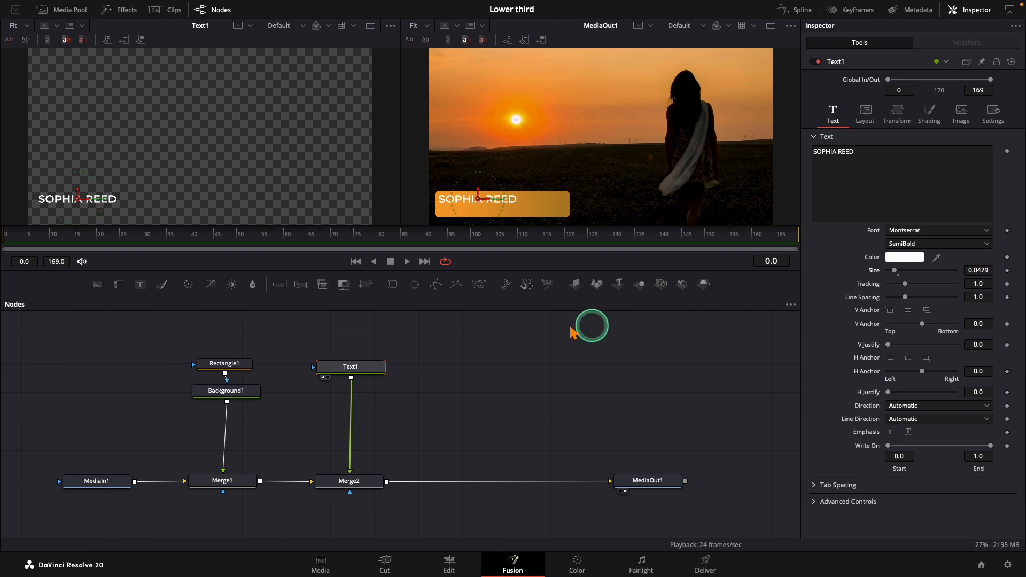
Step: Add a second Text+ node merged between Merge2 and MediaOut1, and enter the text "Traveller"
{"action": "left_click_drag", "start_coordinate": [140, 284], "coordinate": [386, 482]}
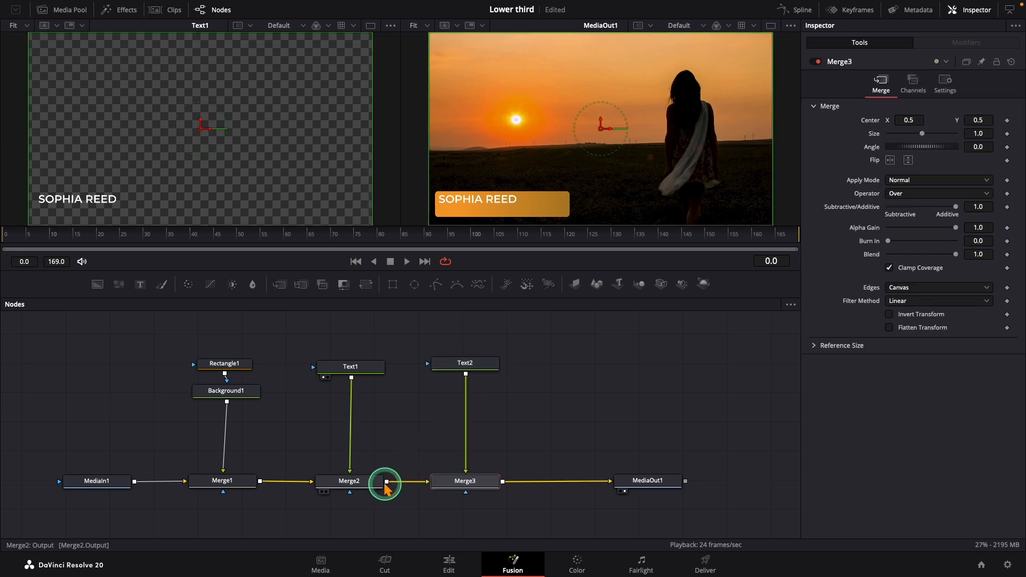
{"action": "left_click", "coordinate": [463, 362]}
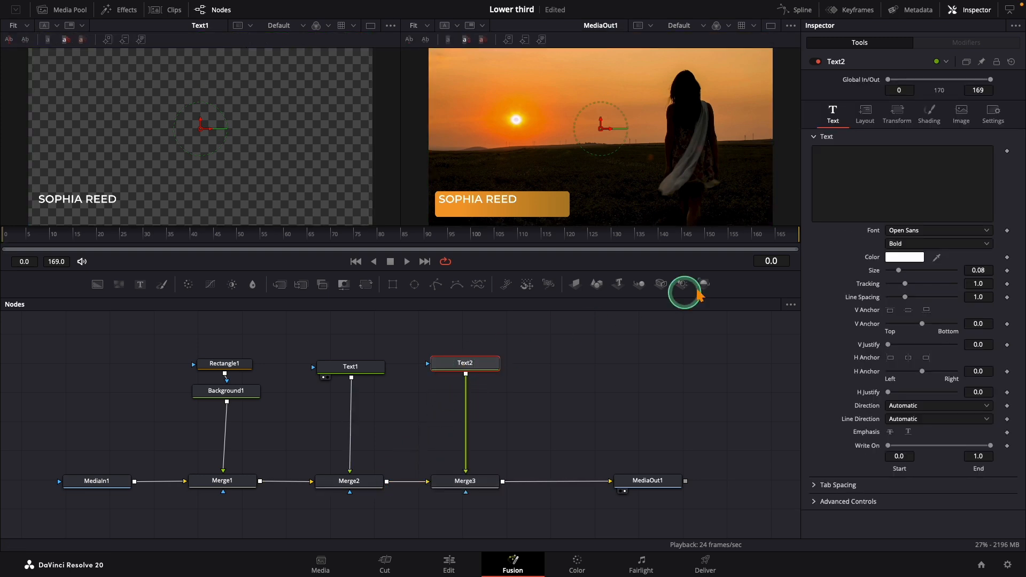
{"action": "left_click", "coordinate": [819, 209]}
{"action": "type", "text": "Trave"}
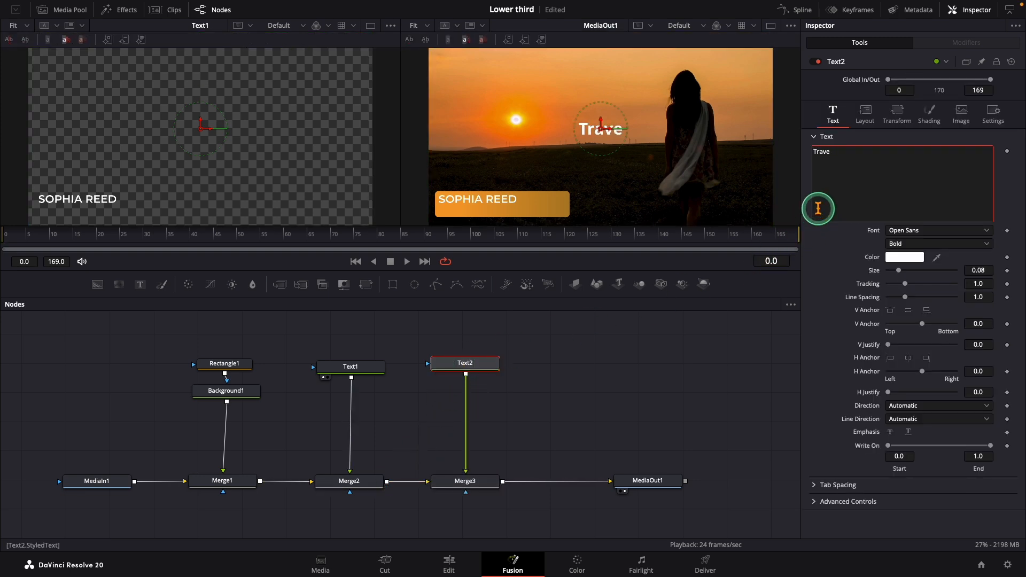
{"action": "type", "text": "ller"}
Step: Format the Traveller text in Montserrat Regular with a near-black color
{"action": "left_click", "coordinate": [903, 230]}
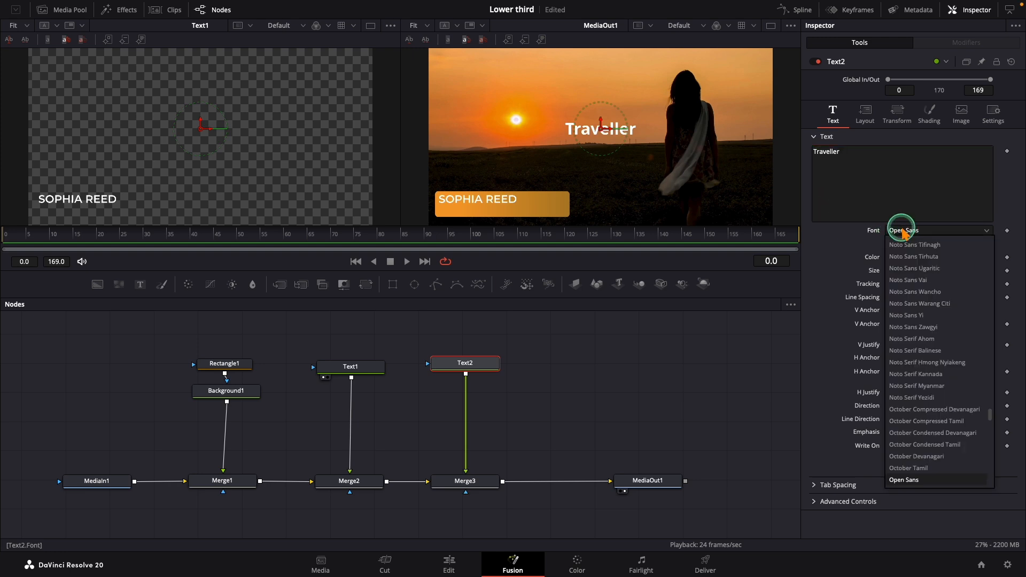
{"action": "scroll", "coordinate": [893, 235], "scroll_direction": "down", "scroll_amount": 10}
{"action": "left_click", "coordinate": [905, 386]}
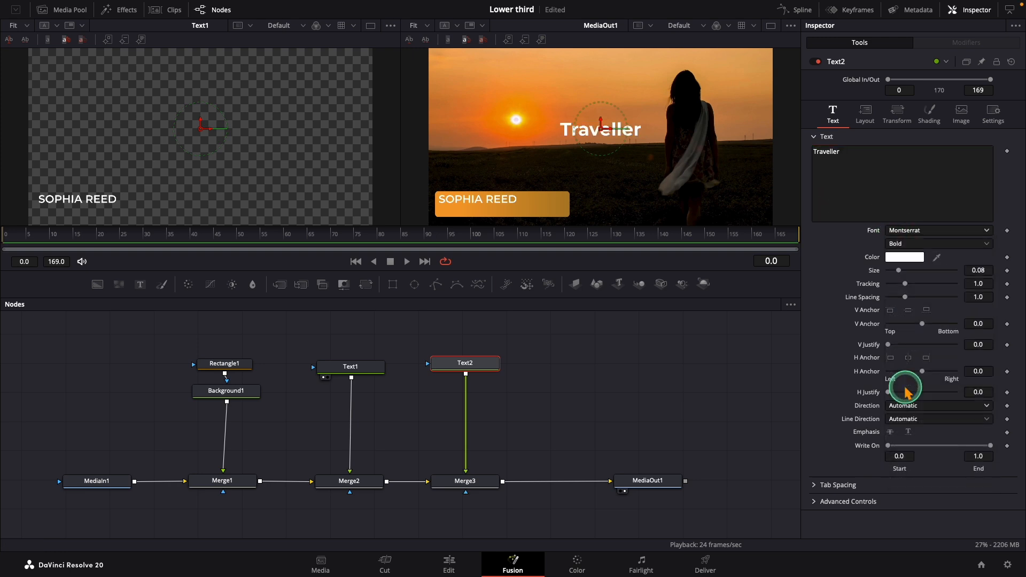
{"action": "left_click", "coordinate": [892, 244]}
{"action": "left_click", "coordinate": [902, 295]}
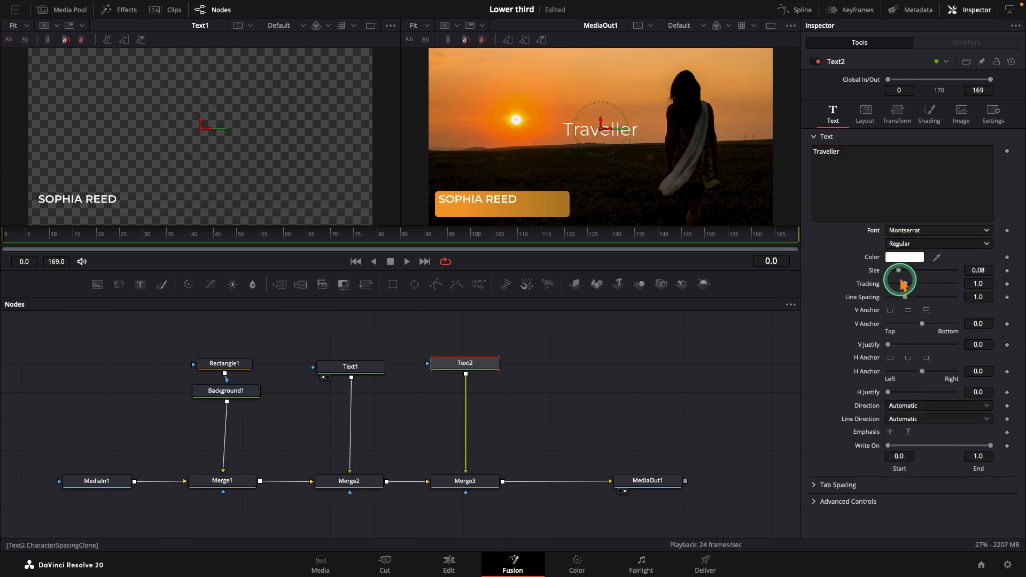
{"action": "left_click", "coordinate": [904, 257]}
{"action": "left_click", "coordinate": [801, 209]}
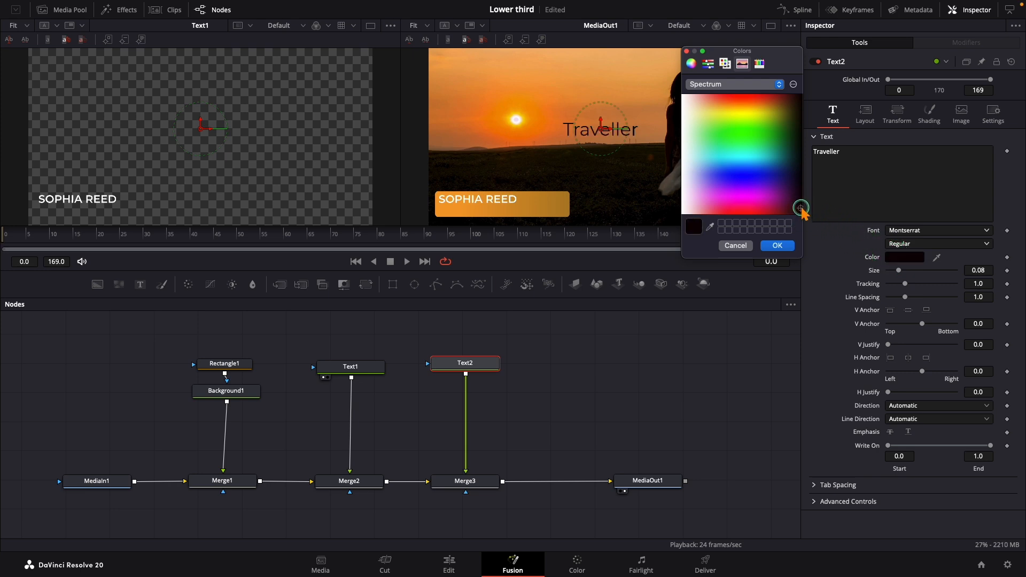
{"action": "left_click", "coordinate": [791, 248]}
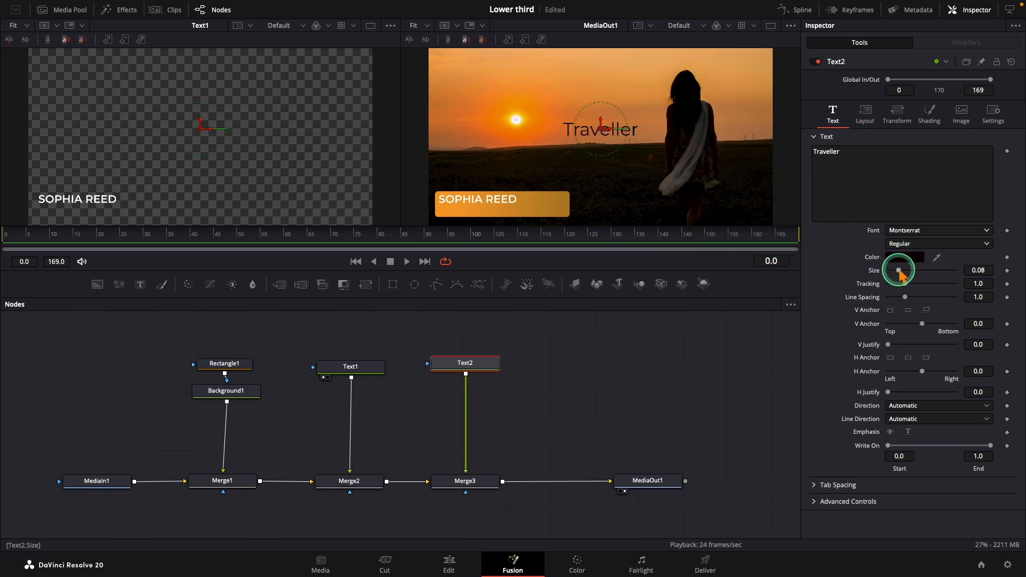
Step: Reduce the Traveller text to size 0.0315 and place it beneath the name, aligned with its left edge on the orange bar
{"action": "left_click_drag", "start_coordinate": [894, 273], "coordinate": [892, 271]}
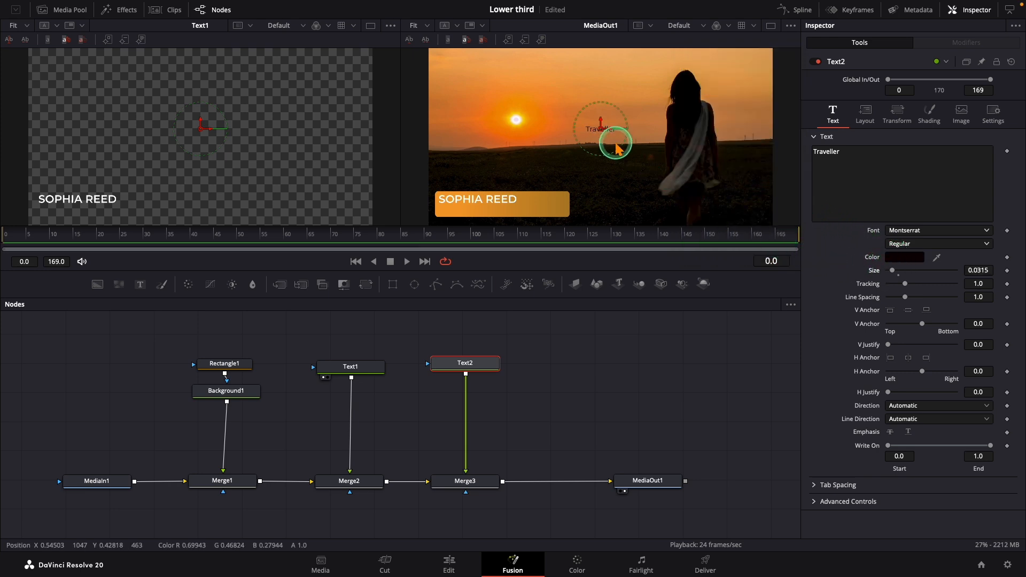
{"action": "left_click_drag", "start_coordinate": [600, 127], "coordinate": [454, 211]}
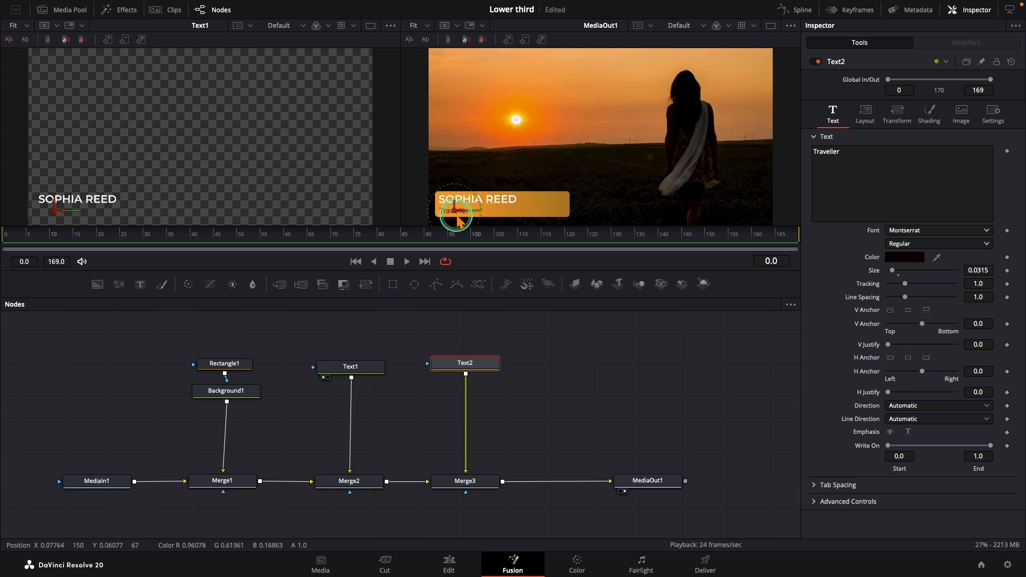
{"action": "key", "text": "Left"}
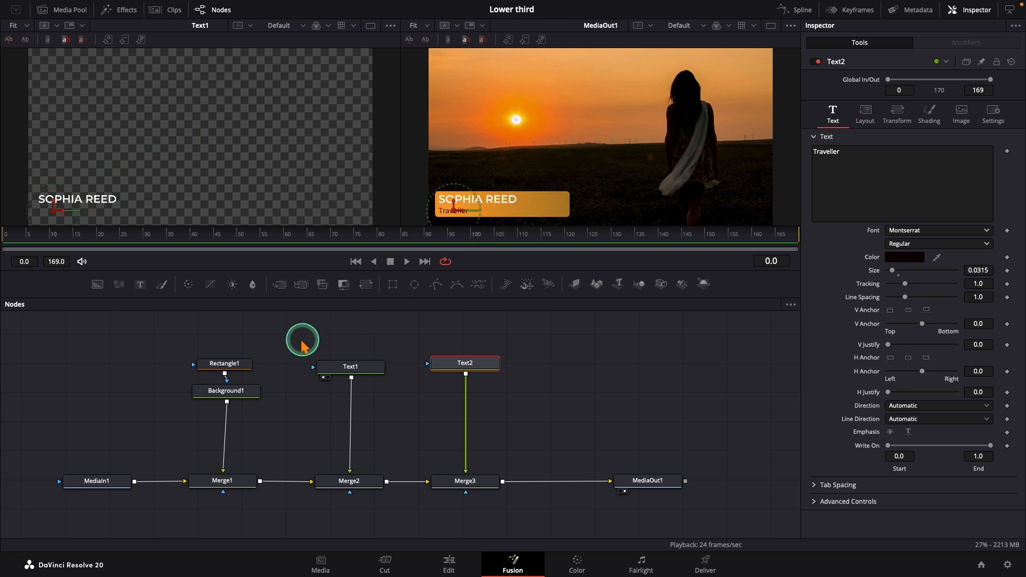
Step: At frame 0, show MediaOut1 in a single viewer and shift Rectangle1 off the frame's left side to Center X about -0.11
{"action": "left_click", "coordinate": [224, 365]}
{"action": "left_click", "coordinate": [75, 250]}
{"action": "left_click_drag", "start_coordinate": [53, 236], "coordinate": [2, 239]}
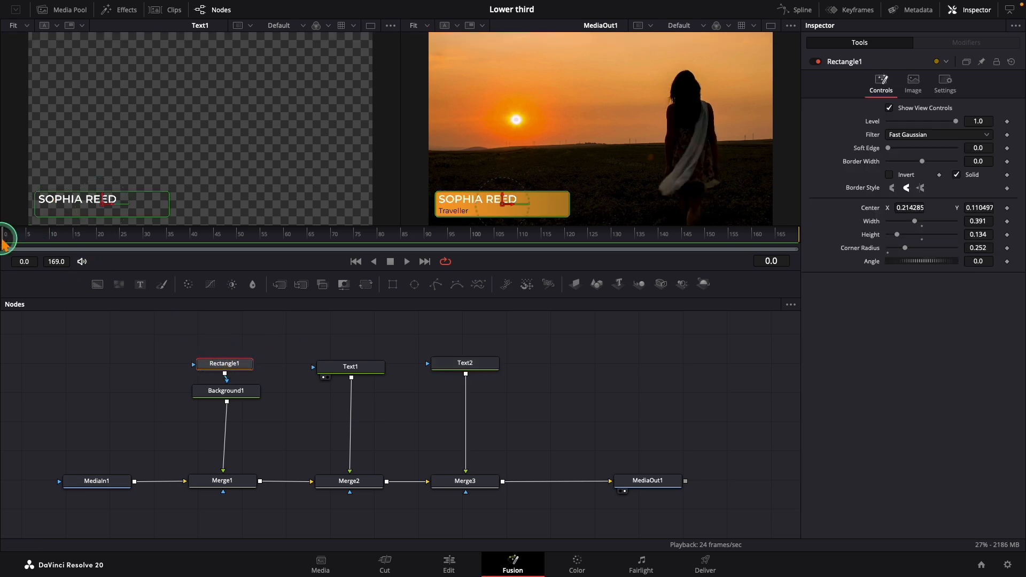
{"action": "left_click", "coordinate": [770, 25]}
{"action": "left_click_drag", "start_coordinate": [918, 209], "coordinate": [744, 203]}
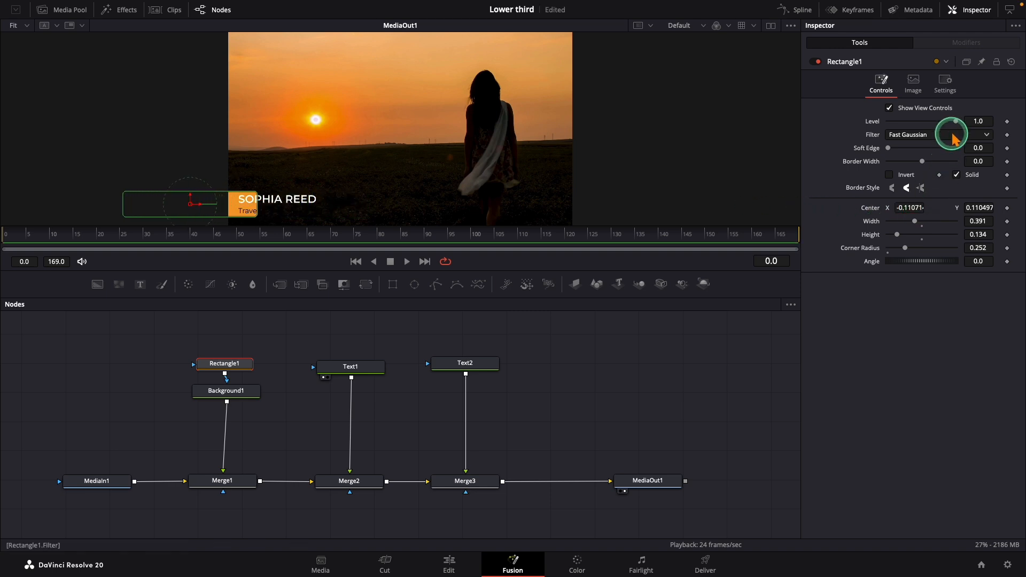
Step: Set Rectangle1's Level to 0.0 and keyframe both its Level and Center at frame 0
{"action": "left_click_drag", "start_coordinate": [956, 123], "coordinate": [878, 123]}
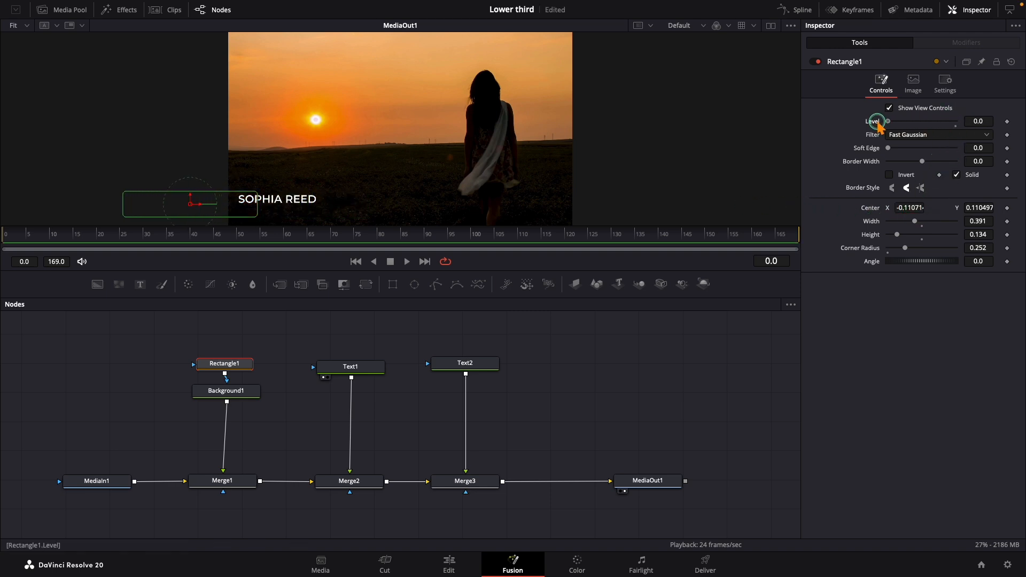
{"action": "left_click", "coordinate": [1007, 122]}
{"action": "left_click", "coordinate": [1006, 208]}
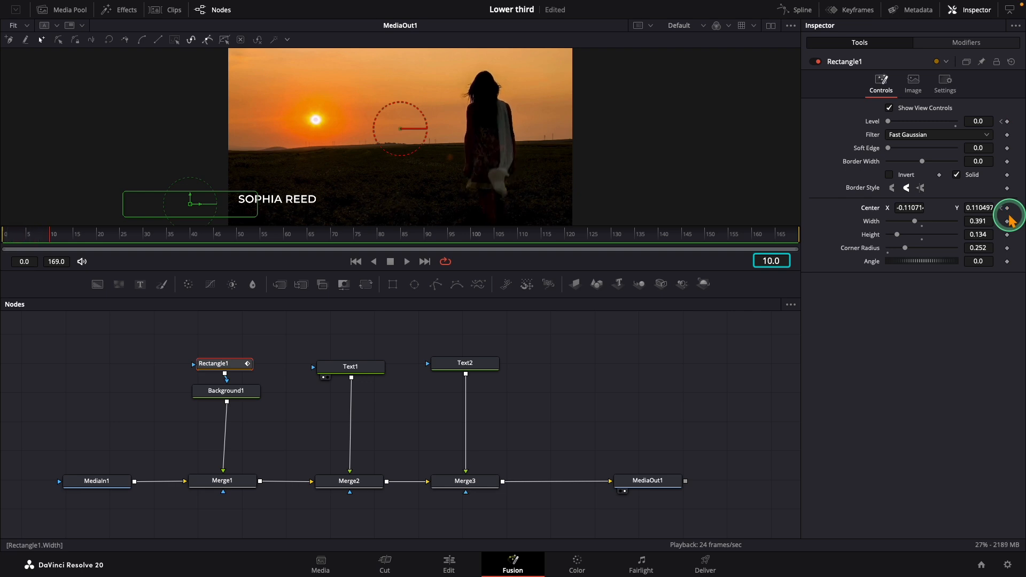
Step: At frame 10, keyframe Rectangle1's Level at 1.0 and Center X at 0.207286, and play back the bar's entrance from the start
{"action": "left_click_drag", "start_coordinate": [887, 122], "coordinate": [966, 134]}
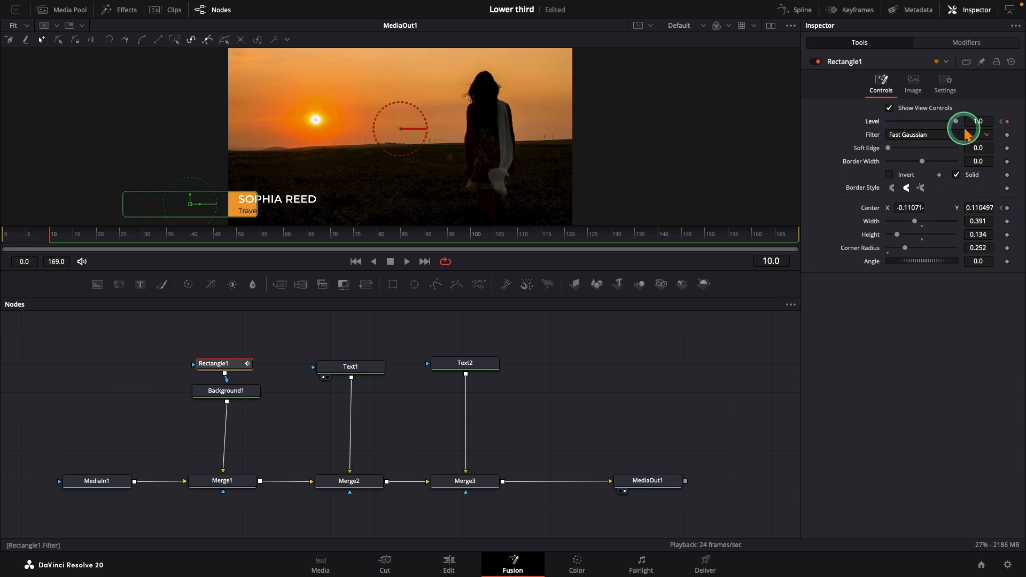
{"action": "left_click_drag", "start_coordinate": [904, 210], "coordinate": [566, 205]}
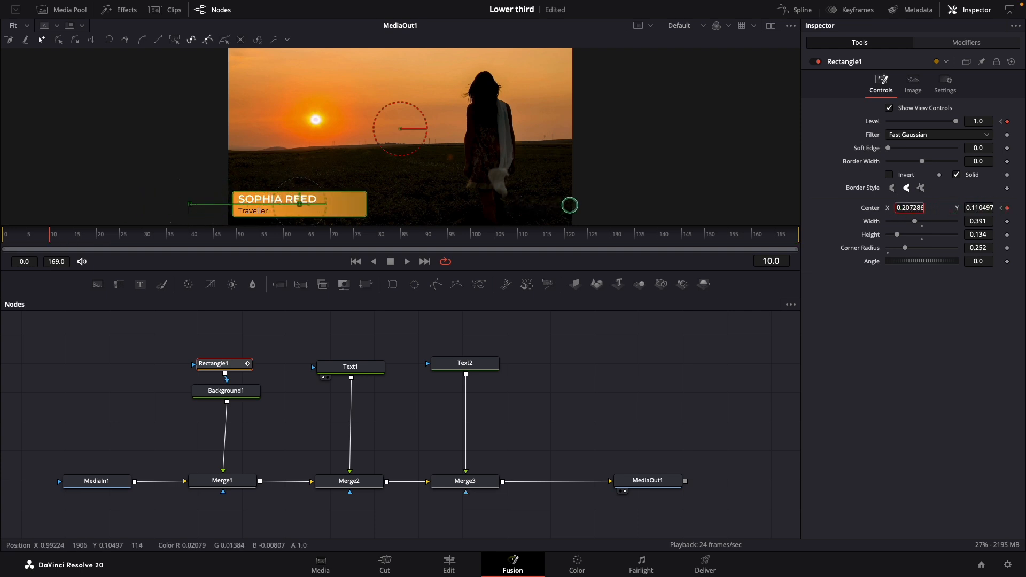
{"action": "left_click", "coordinate": [145, 335]}
{"action": "left_click_drag", "start_coordinate": [35, 244], "coordinate": [5, 244]}
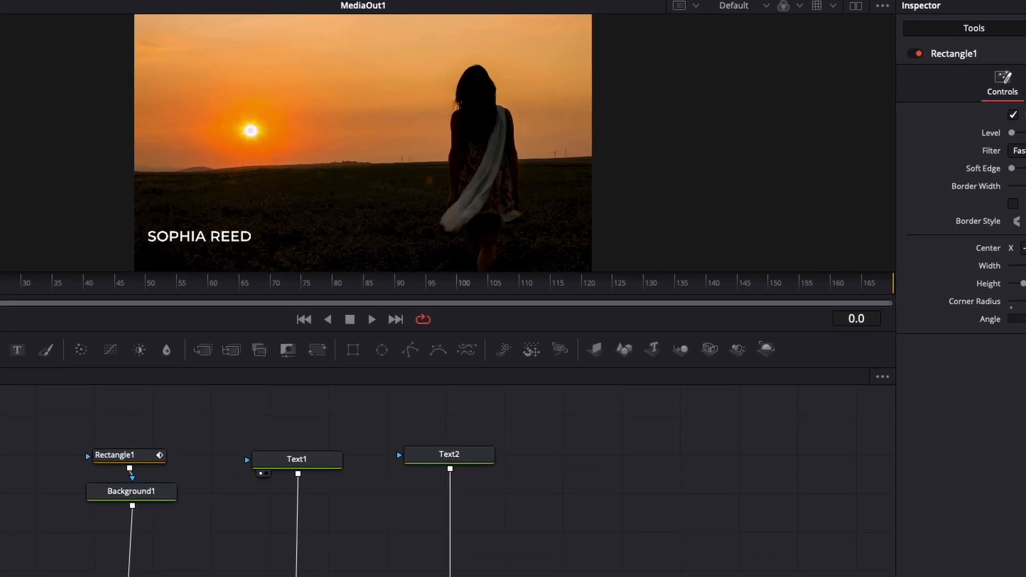
{"action": "key", "text": "space"}
{"action": "key", "text": "space"}
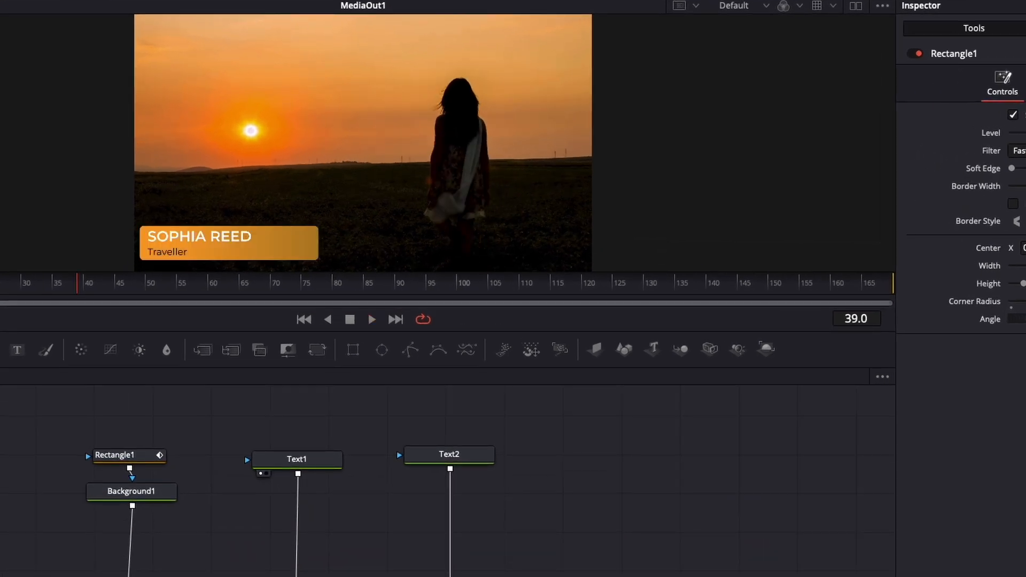
{"action": "key", "text": "Home"}
{"action": "key", "text": "space"}
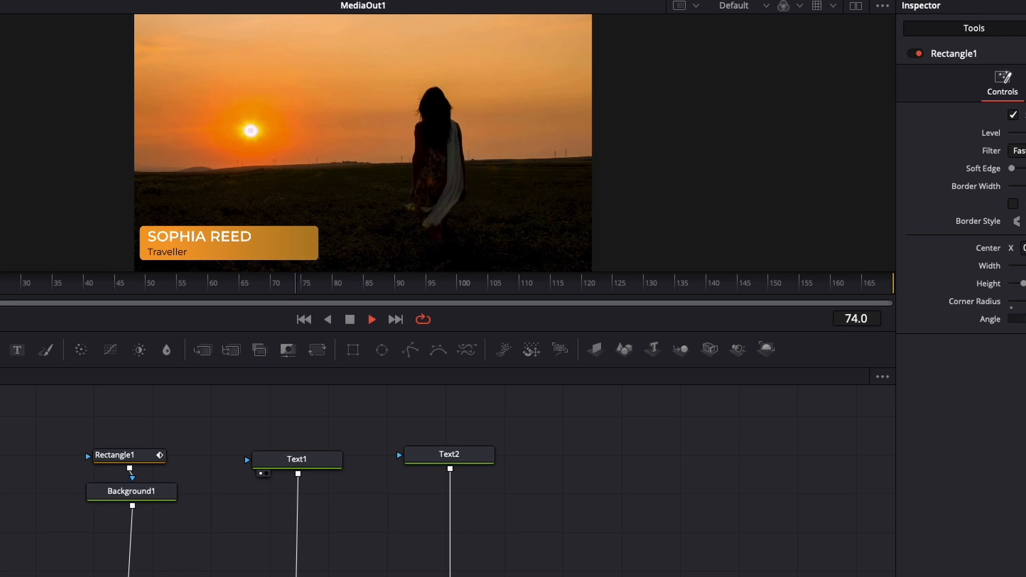
{"action": "key", "text": "space"}
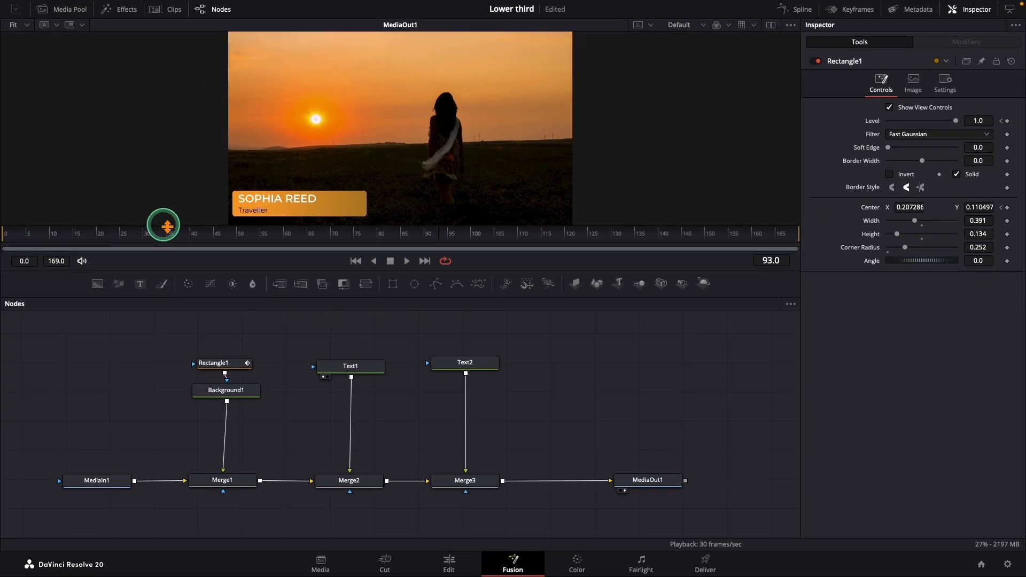
Step: Keyframe Rectangle1's Level at 1.0 on frame 130 and 0.0 on frame 140, and play back the fade-out and entrance
{"action": "left_click", "coordinate": [616, 236]}
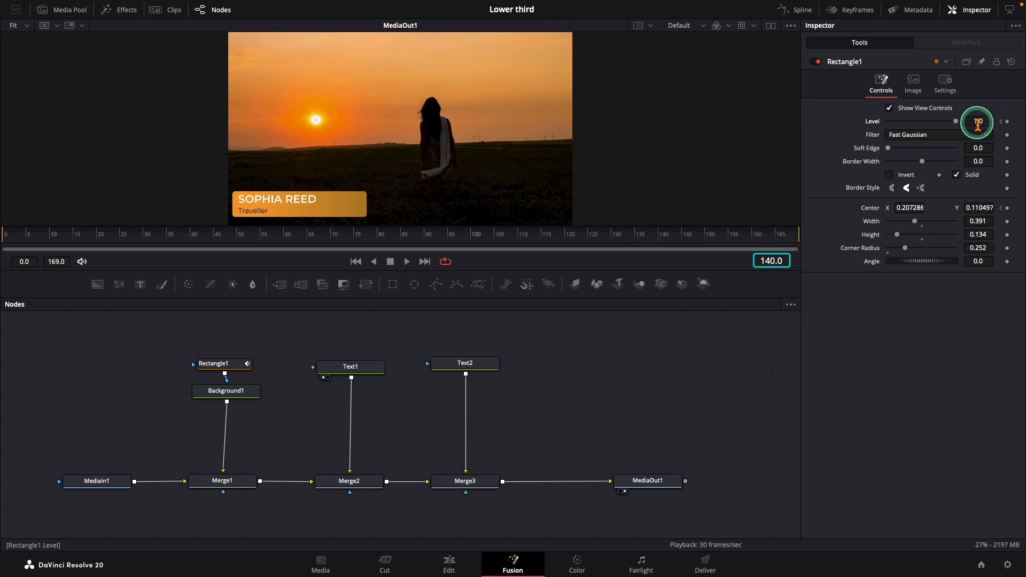
{"action": "left_click_drag", "start_coordinate": [958, 124], "coordinate": [857, 126]}
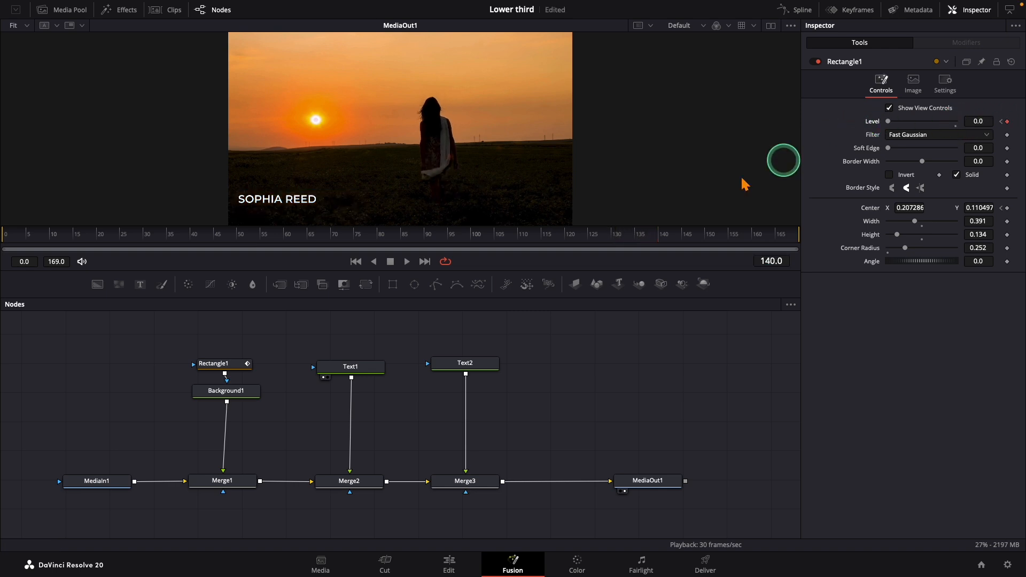
{"action": "key", "text": "space"}
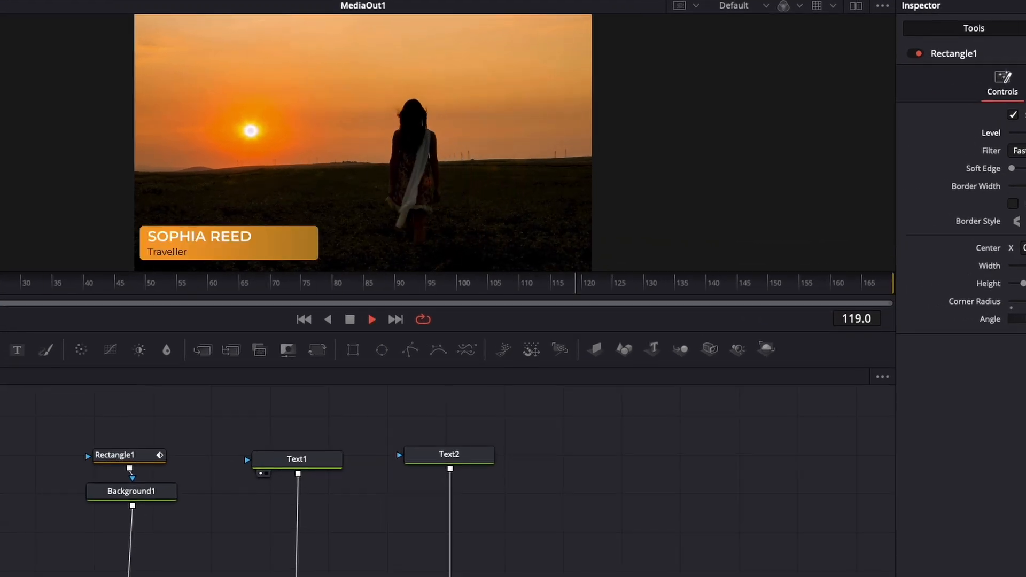
{"action": "key", "text": "space"}
{"action": "key", "text": "Home"}
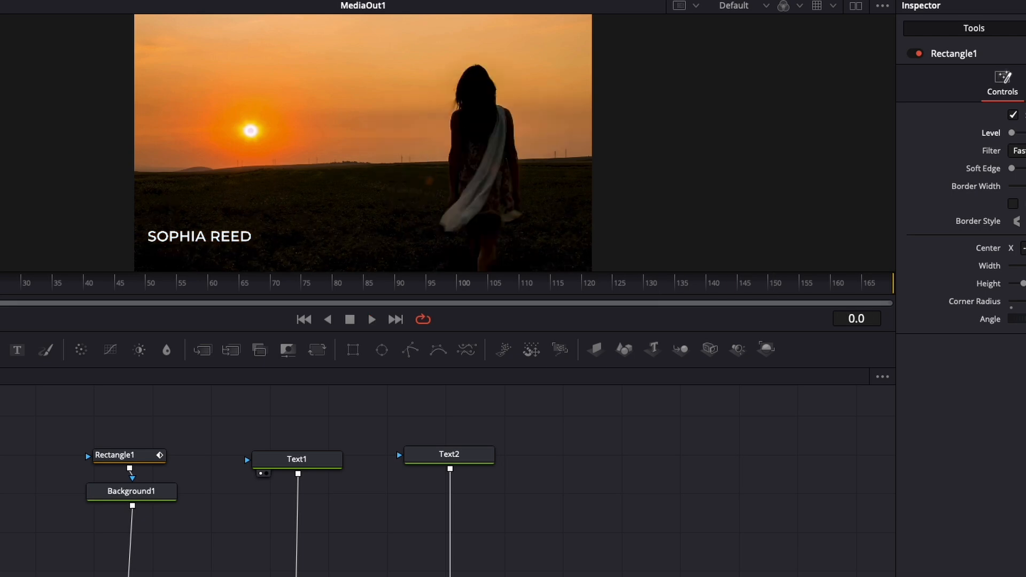
{"action": "key", "text": "space"}
{"action": "key", "text": "space"}
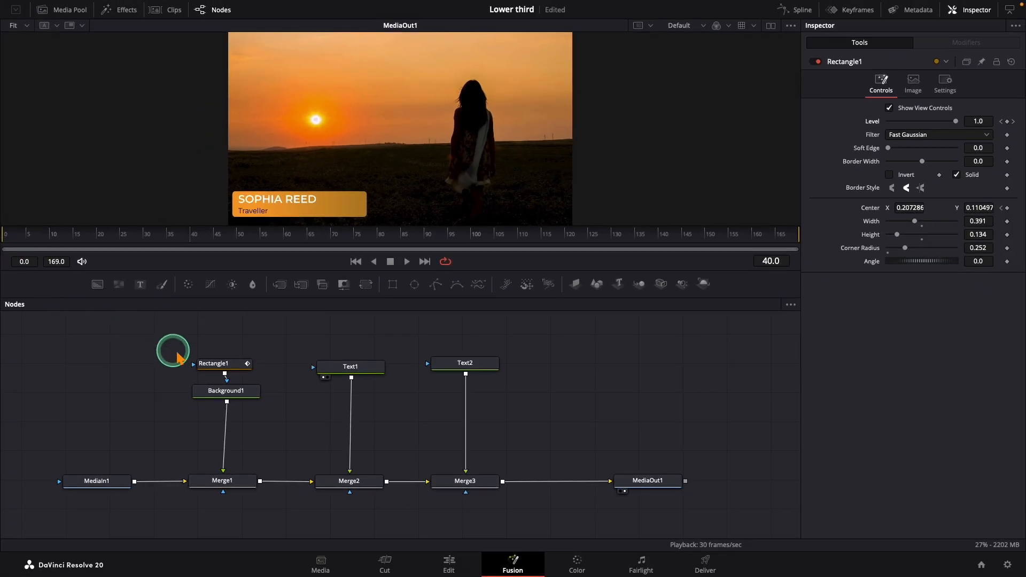
Step: Display Rectangle1's Level and Displacement curves in the Spline editor, fit them to view and widen the graph area
{"action": "left_click", "coordinate": [216, 371]}
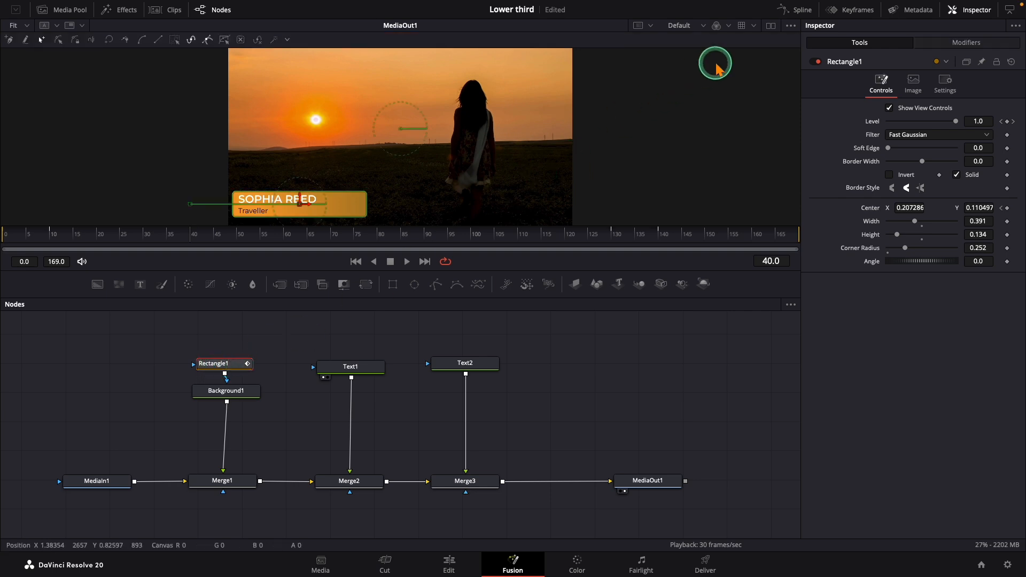
{"action": "left_click", "coordinate": [796, 10]}
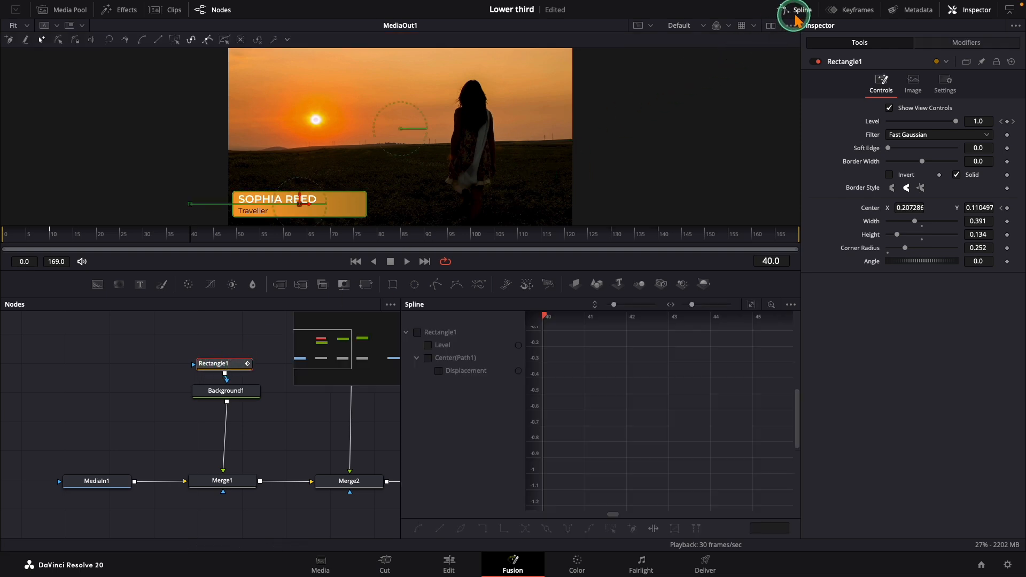
{"action": "left_click", "coordinate": [417, 332]}
{"action": "left_click", "coordinate": [751, 304]}
{"action": "left_click", "coordinate": [626, 342]}
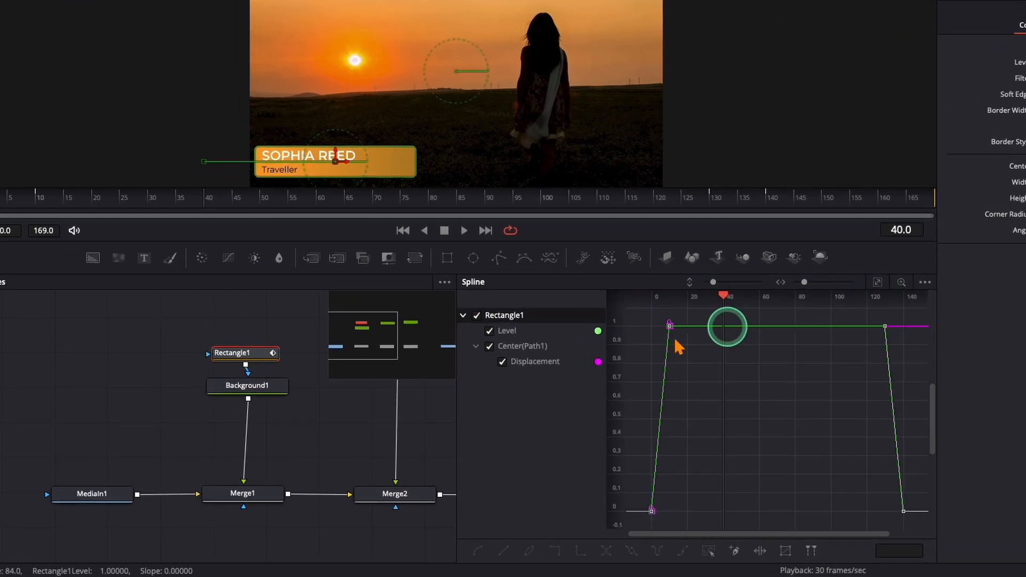
{"action": "left_click_drag", "start_coordinate": [457, 366], "coordinate": [277, 370]}
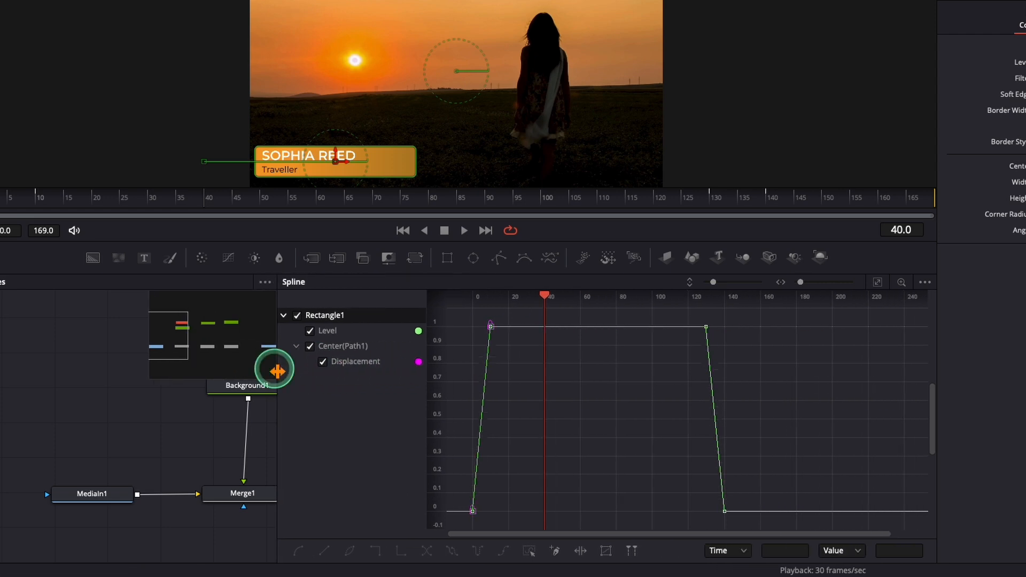
Step: Smooth Rectangle1's entrance keyframes and its fade-out Level keyframes, and close the Spline editor
{"action": "left_click_drag", "start_coordinate": [505, 315], "coordinate": [503, 401]}
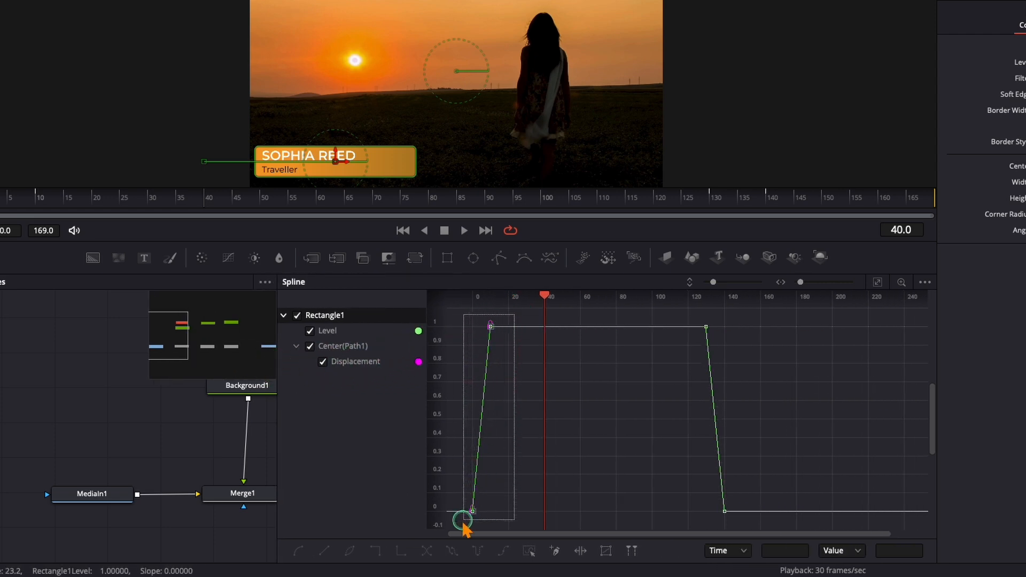
{"action": "left_click_drag", "start_coordinate": [463, 524], "coordinate": [460, 529]}
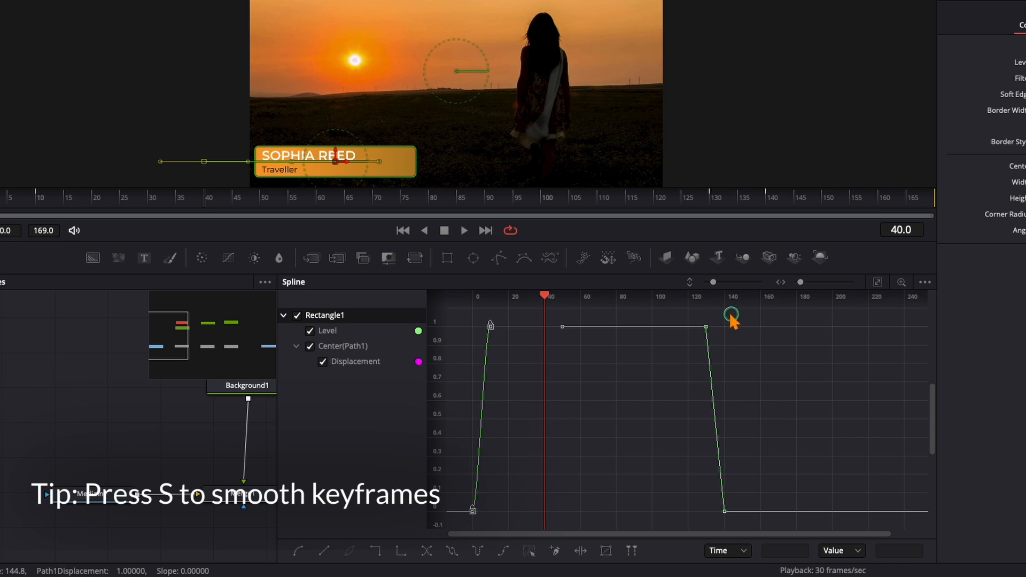
{"action": "key", "text": "s"}
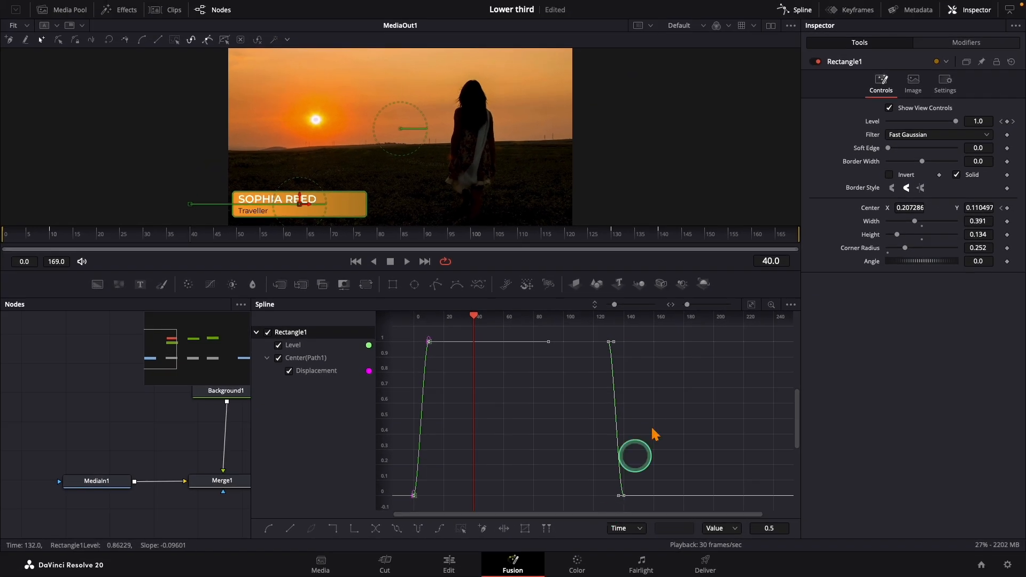
{"action": "left_click", "coordinate": [796, 11]}
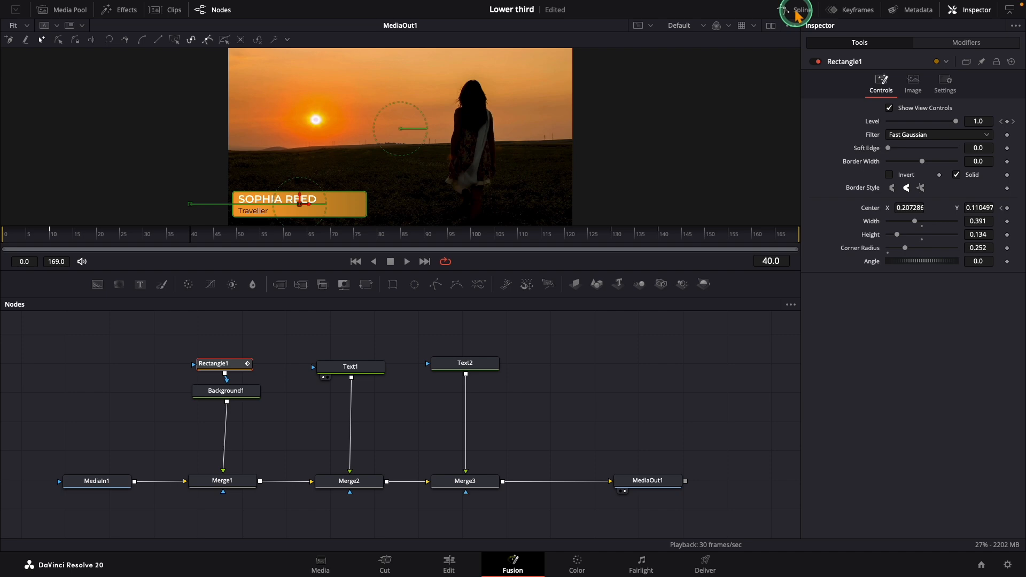
Step: At frame 8, keyframe Text1's Opacity at 0.0 and its layout Center with X at 0.250857
{"action": "left_click", "coordinate": [346, 365]}
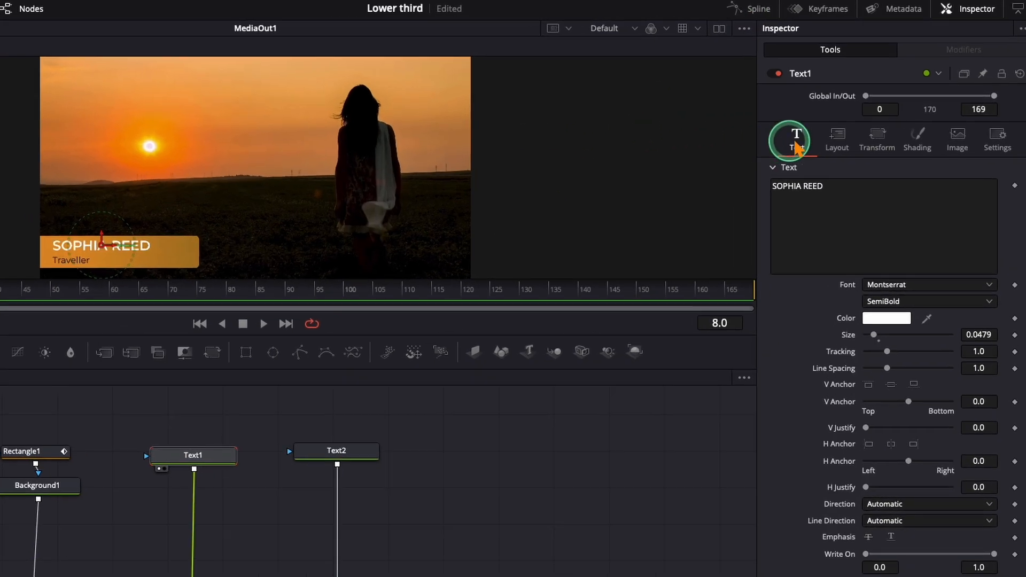
{"action": "left_click", "coordinate": [864, 113]}
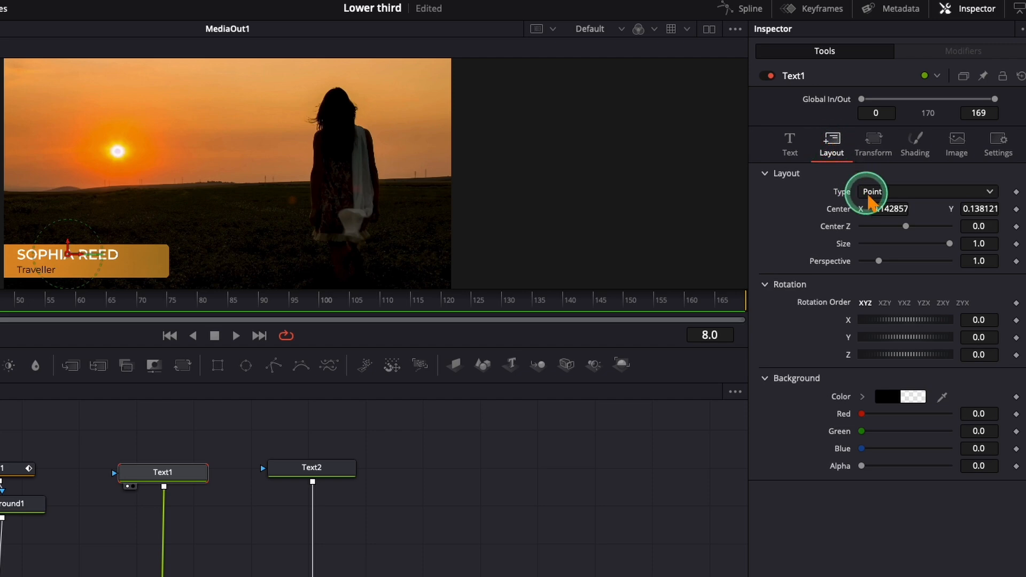
{"action": "left_click_drag", "start_coordinate": [877, 212], "coordinate": [950, 215]}
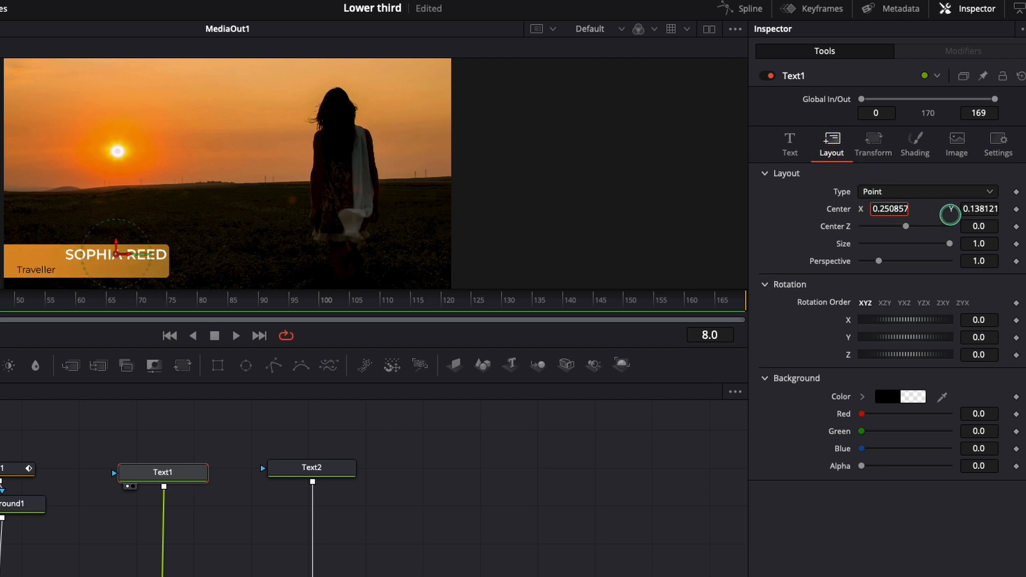
{"action": "left_click", "coordinate": [916, 145]}
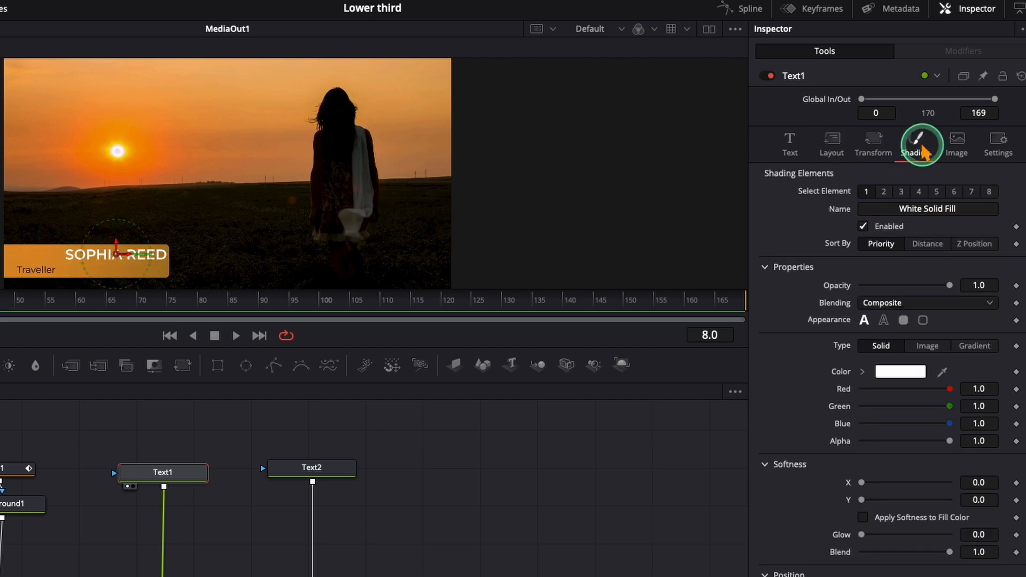
{"action": "left_click_drag", "start_coordinate": [956, 285], "coordinate": [852, 288]}
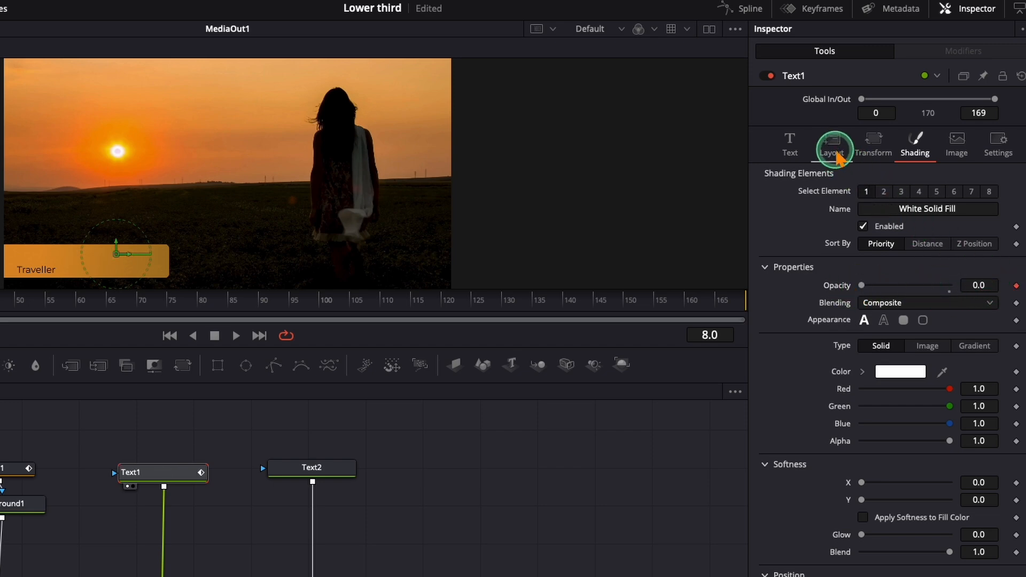
{"action": "left_click", "coordinate": [831, 145]}
{"action": "left_click", "coordinate": [1016, 209]}
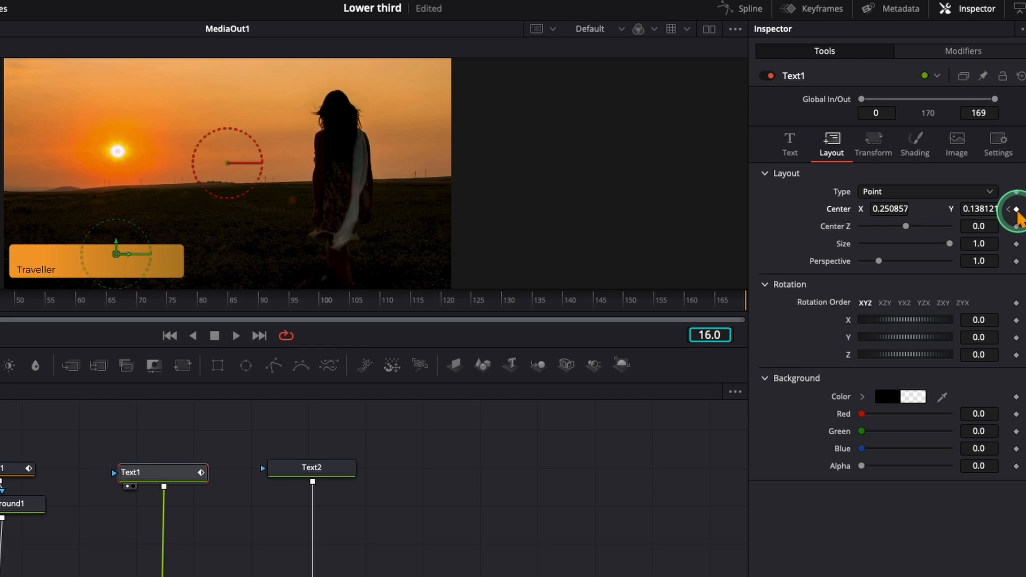
Step: At frame 16, keyframe Text1's Opacity at 1.0 and Center X at 0.140857, and play back the entrance from the start
{"action": "left_click", "coordinate": [915, 149]}
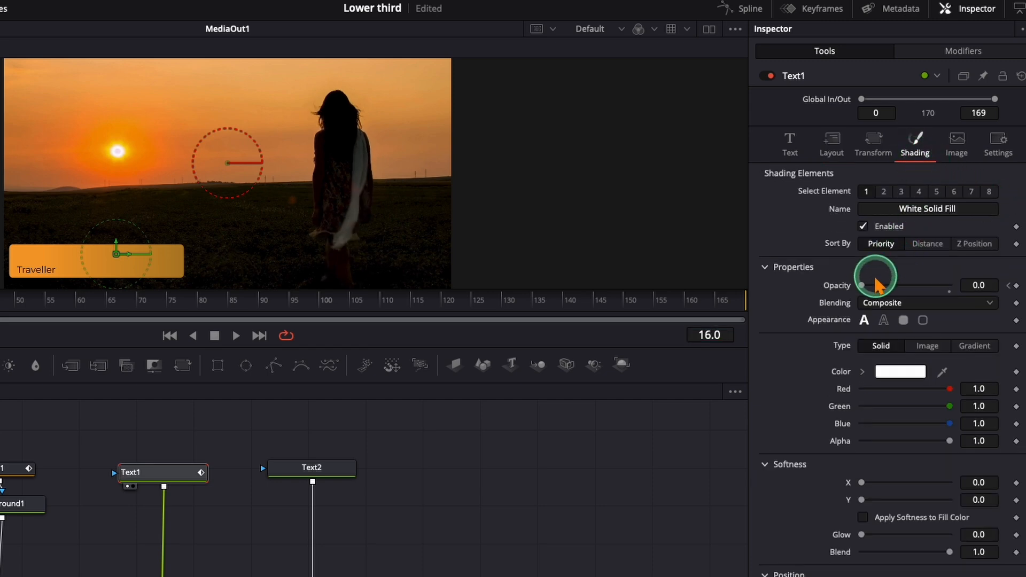
{"action": "left_click_drag", "start_coordinate": [861, 286], "coordinate": [957, 287]}
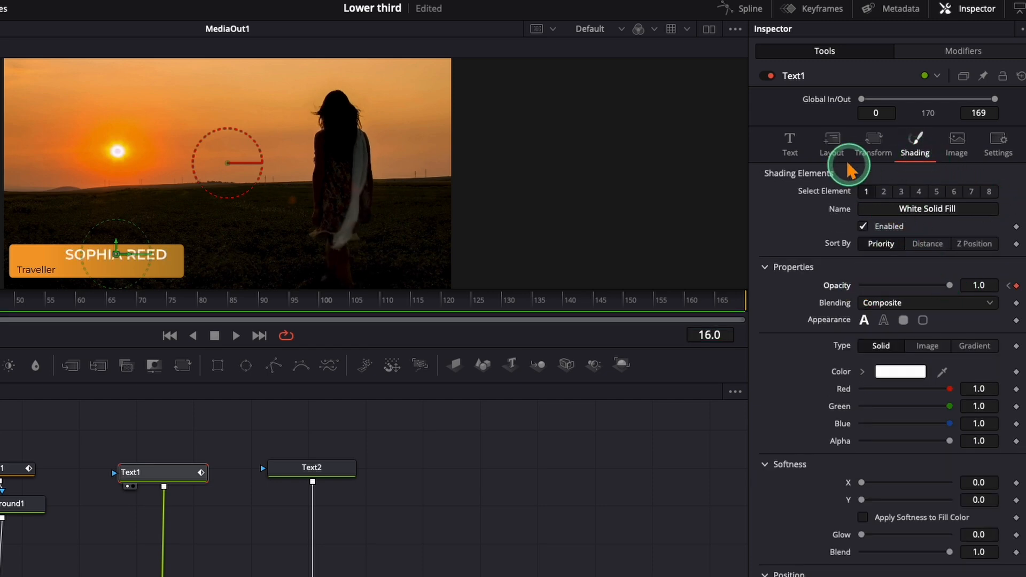
{"action": "left_click", "coordinate": [836, 150]}
{"action": "left_click_drag", "start_coordinate": [891, 209], "coordinate": [825, 207]}
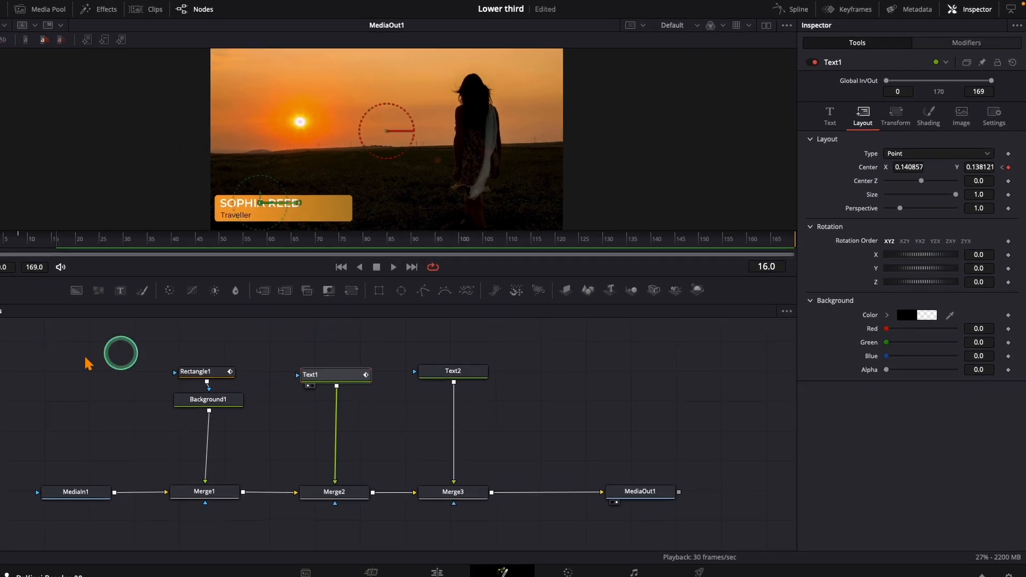
{"action": "left_click", "coordinate": [10, 235]}
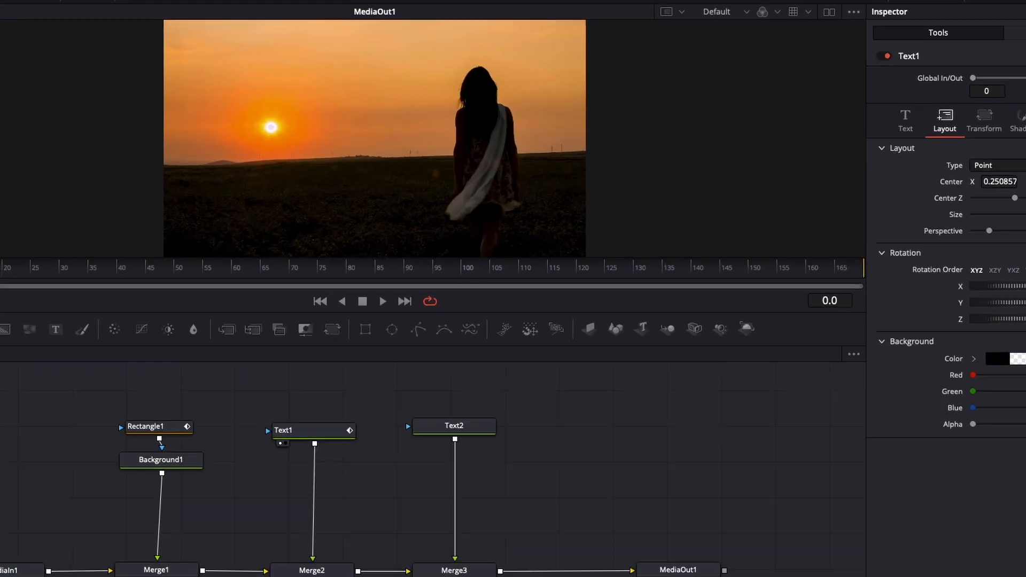
{"action": "key", "text": "space"}
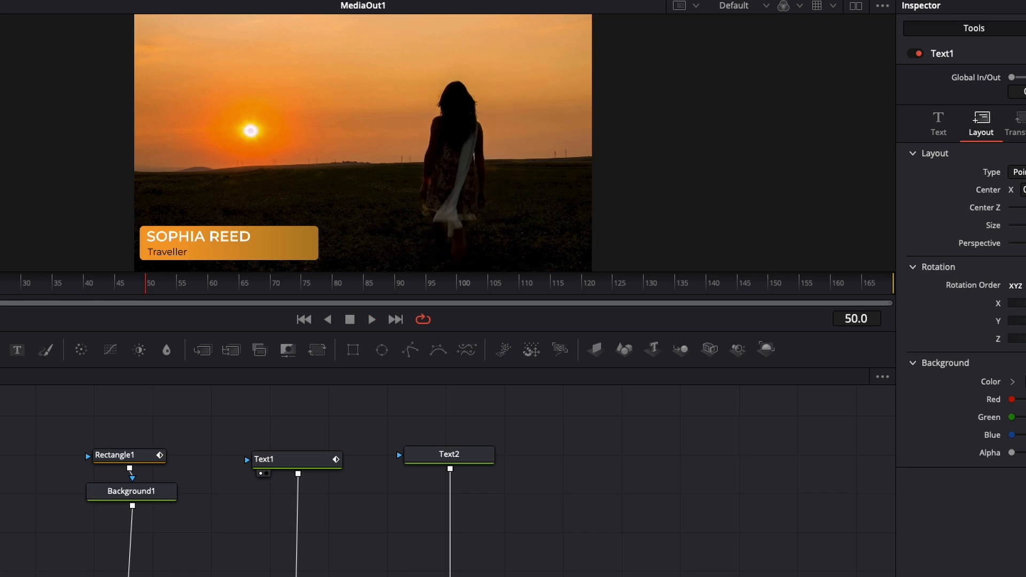
{"action": "key", "text": "space"}
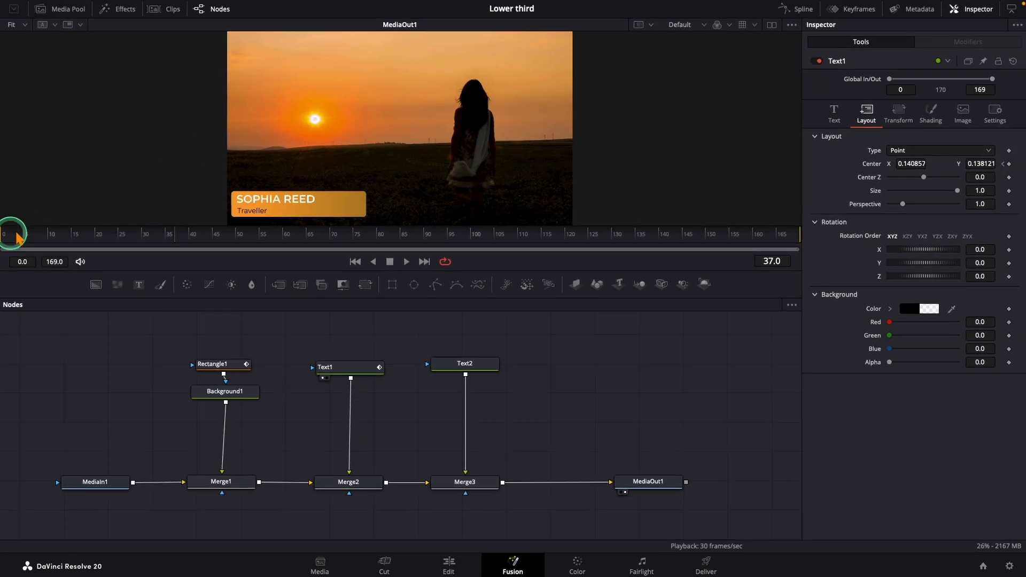
Step: Enable motion blur on Text1 with Quality 5 and play back the name's entrance from the start
{"action": "left_click", "coordinate": [994, 114]}
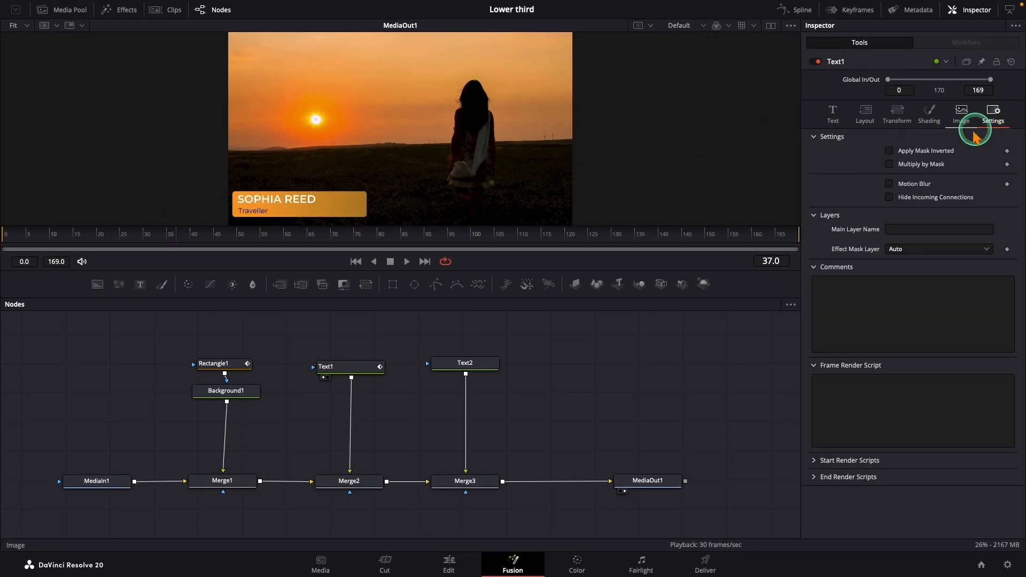
{"action": "left_click", "coordinate": [889, 184]}
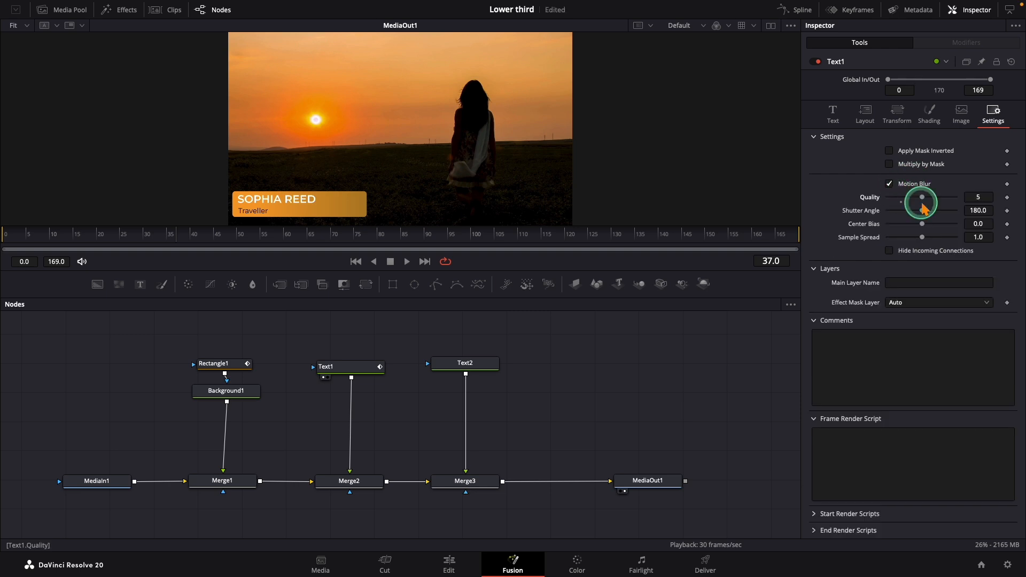
{"action": "left_click_drag", "start_coordinate": [29, 239], "coordinate": [2, 238]}
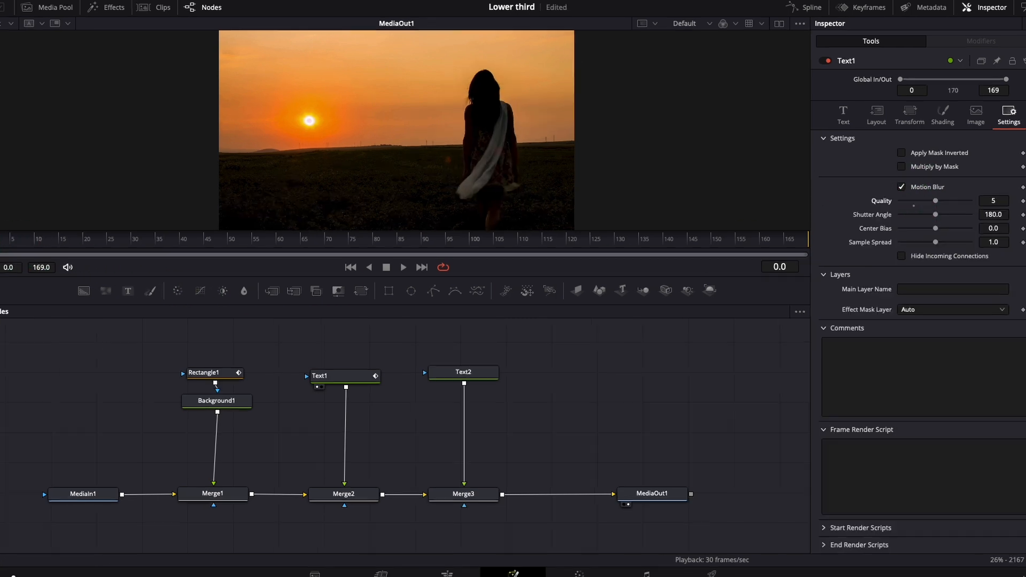
{"action": "key", "text": "space"}
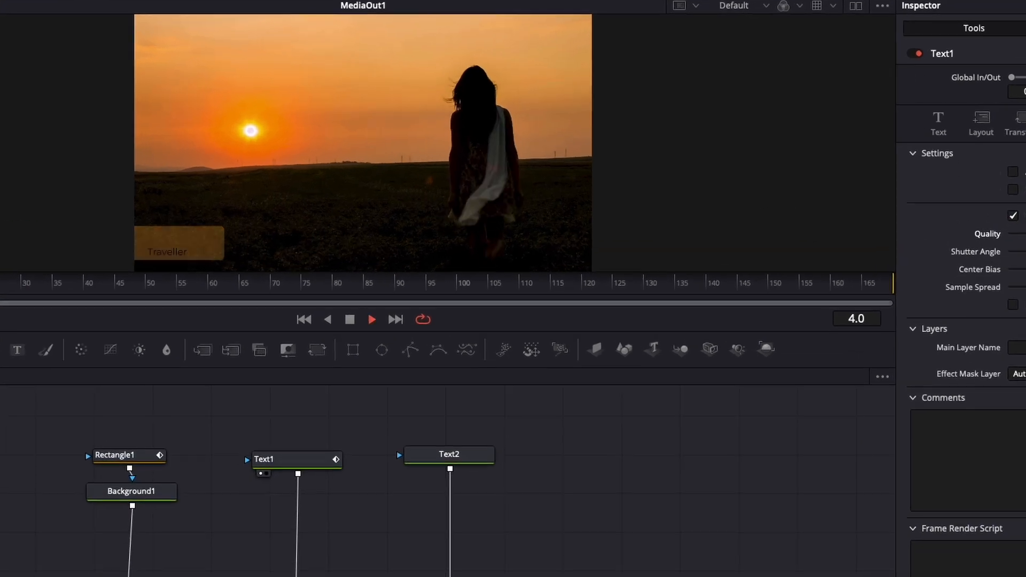
{"action": "key", "text": "space"}
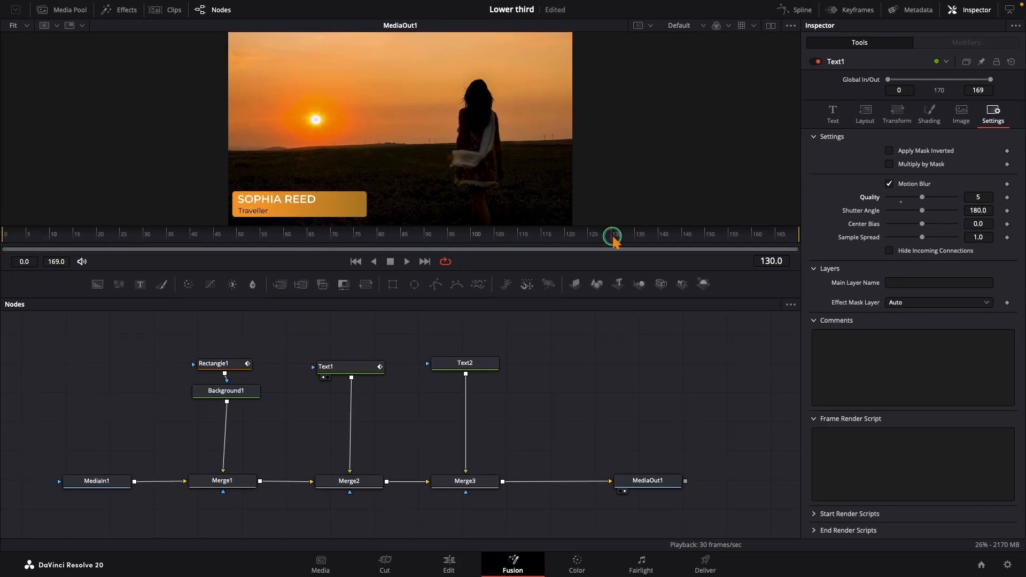
Step: Keyframe Text1's Opacity at 1.0 on frame 130 and 0.0 on frame 140
{"action": "left_click", "coordinate": [929, 121]}
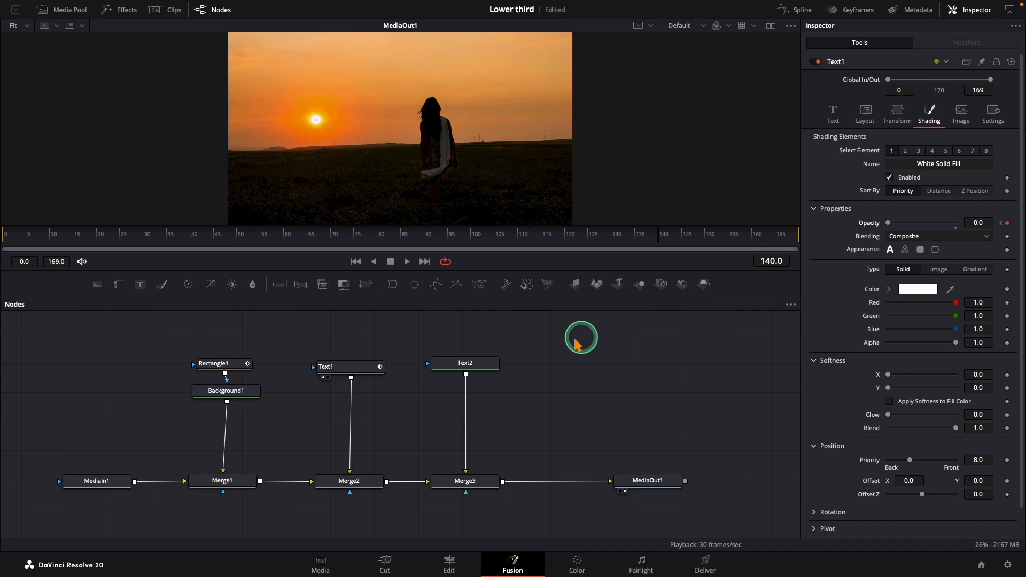
Step: At frame 16, keyframe Text2's Opacity at 0.0 and its layout Center with Y at 0.131348
{"action": "left_click", "coordinate": [459, 364]}
{"action": "left_click", "coordinate": [341, 329]}
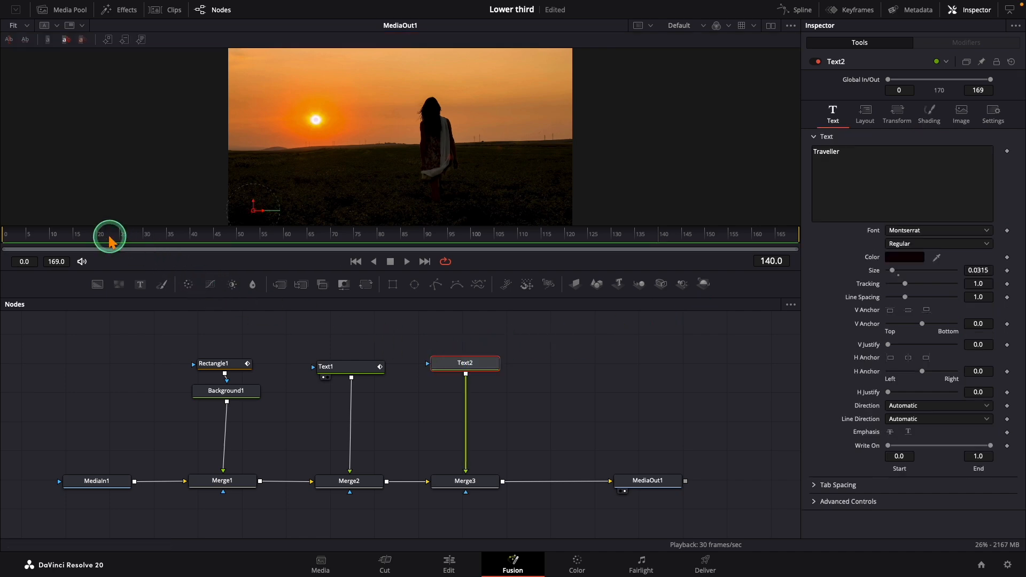
{"action": "left_click", "coordinate": [79, 236]}
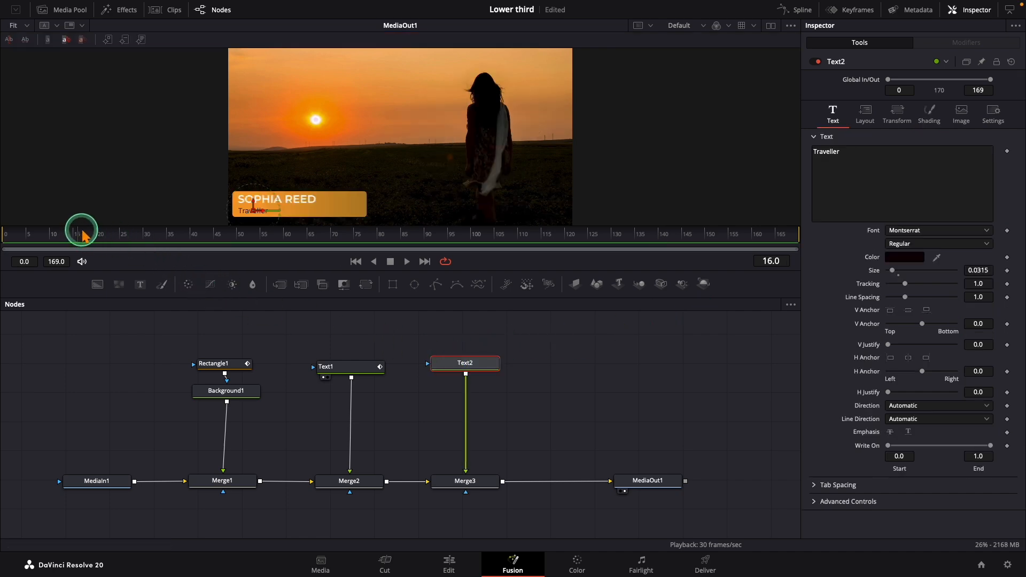
{"action": "left_click", "coordinate": [865, 119]}
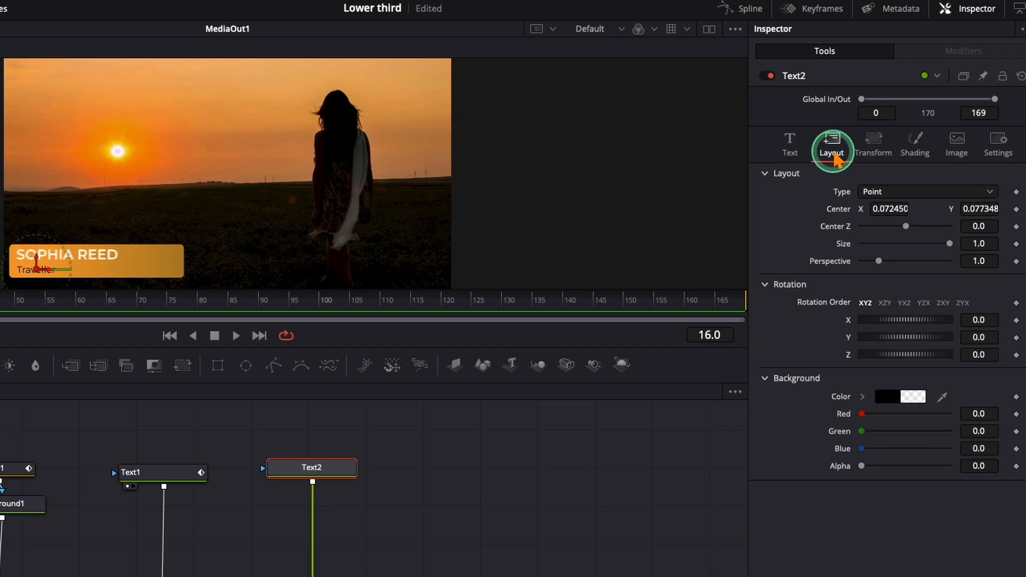
{"action": "left_click_drag", "start_coordinate": [962, 206], "coordinate": [981, 208]}
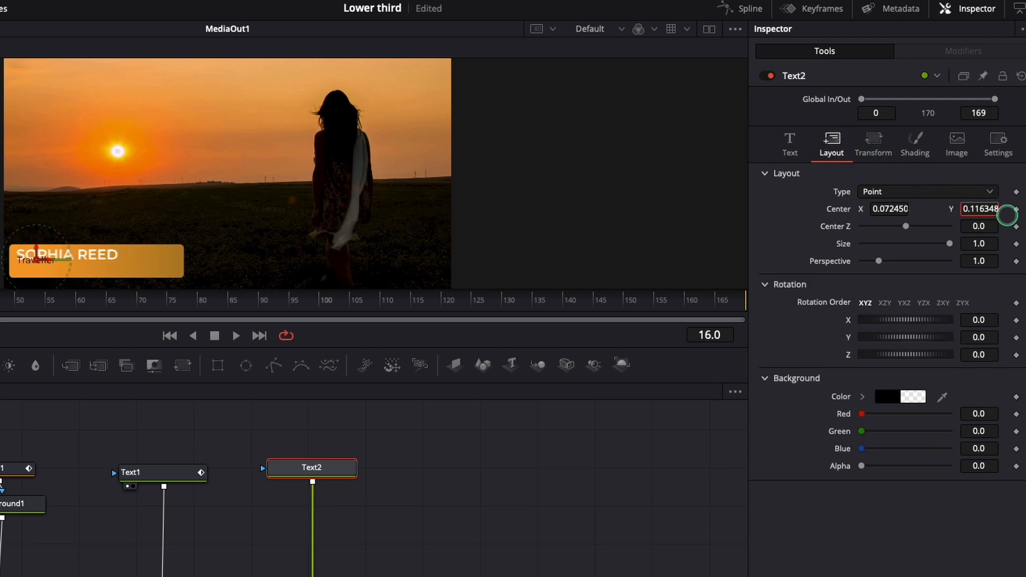
{"action": "left_click", "coordinate": [917, 150]}
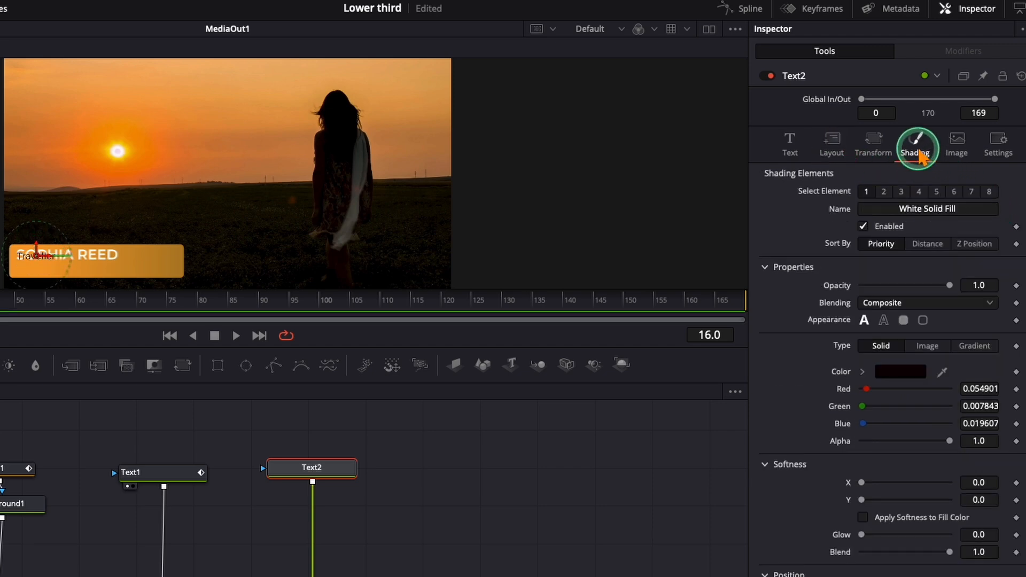
{"action": "left_click_drag", "start_coordinate": [950, 284], "coordinate": [861, 285]}
{"action": "left_click", "coordinate": [970, 287]}
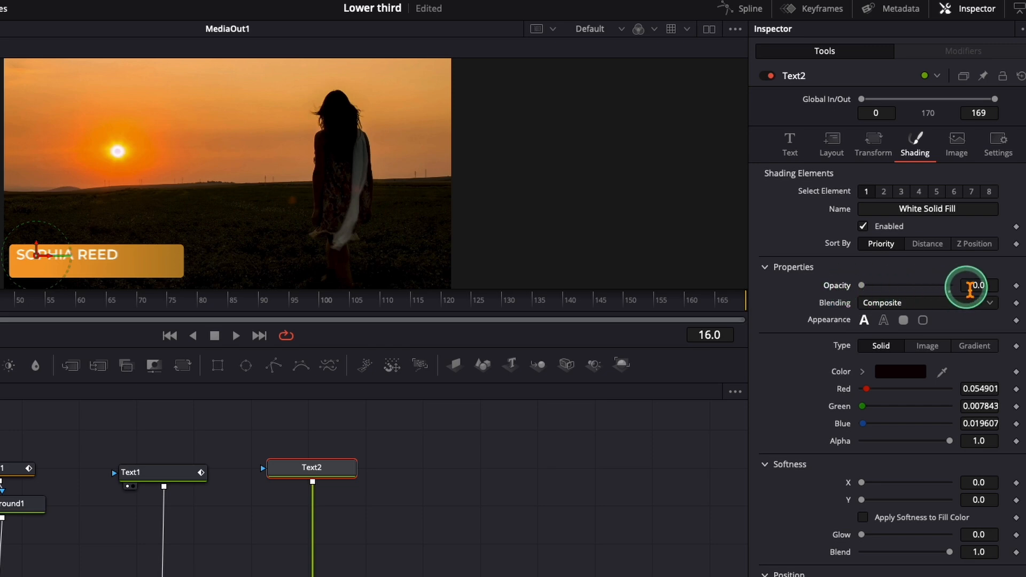
{"action": "left_click", "coordinate": [1016, 286]}
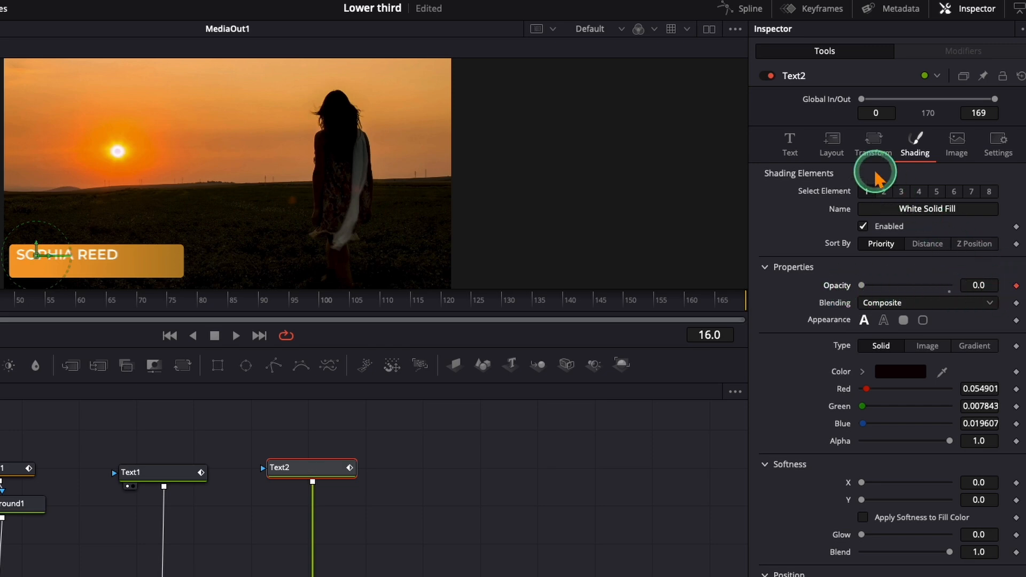
{"action": "left_click", "coordinate": [834, 149]}
{"action": "left_click", "coordinate": [1016, 209]}
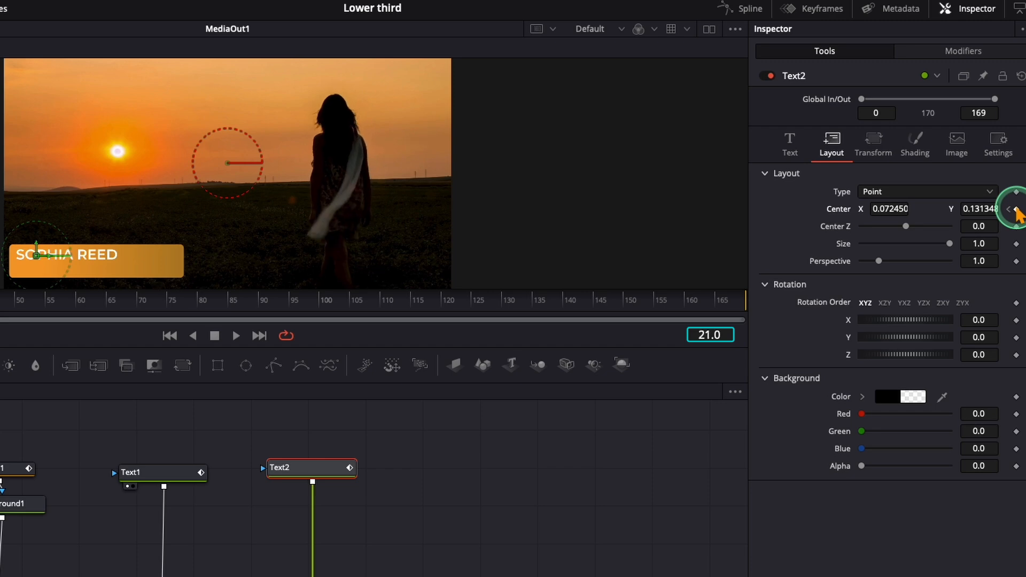
Step: At frame 21, keyframe Text2's Opacity at 1.0 and its layout Center Y at 0.079348
{"action": "left_click", "coordinate": [917, 152]}
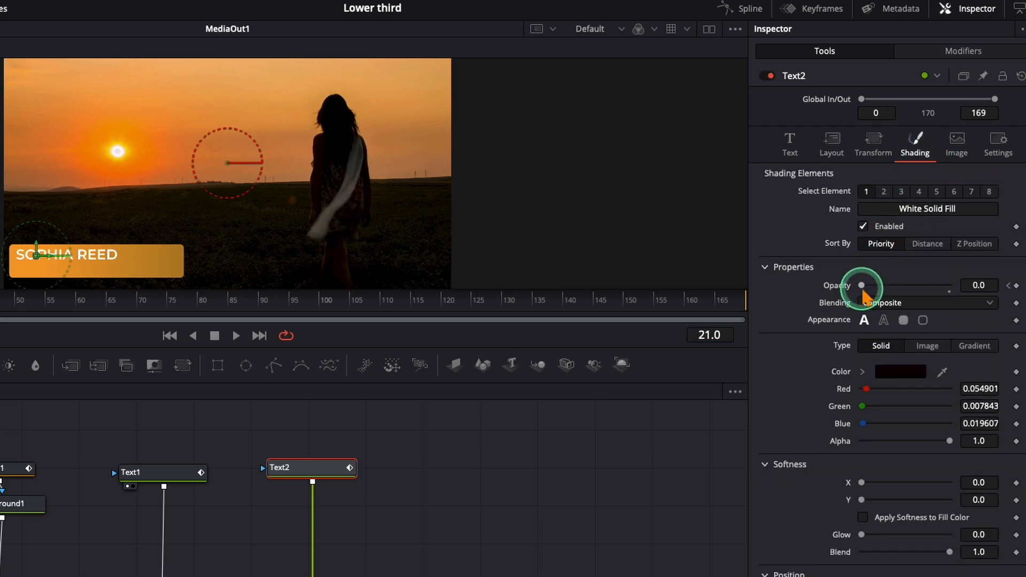
{"action": "left_click", "coordinate": [831, 144]}
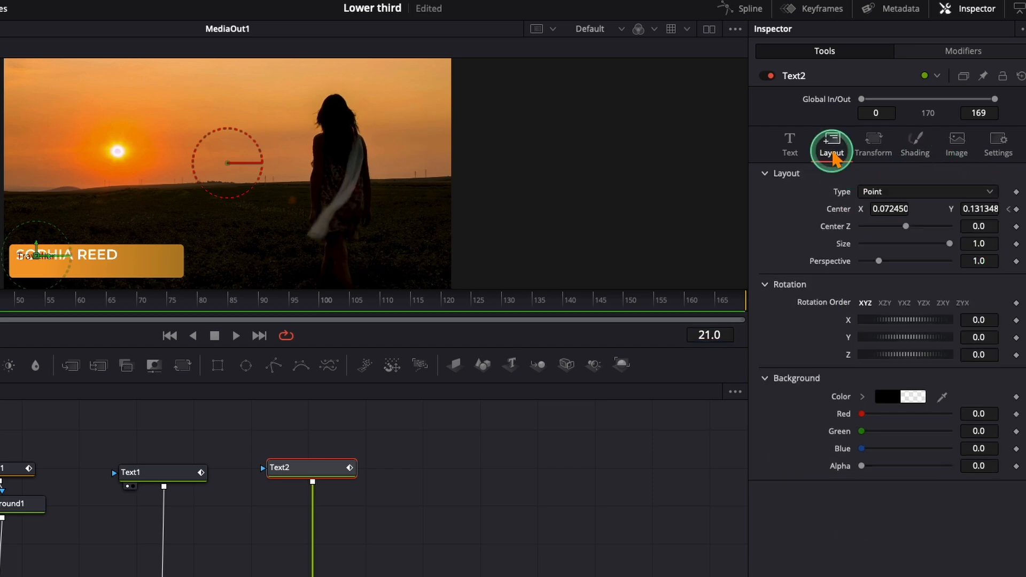
{"action": "left_click_drag", "start_coordinate": [989, 209], "coordinate": [992, 215]}
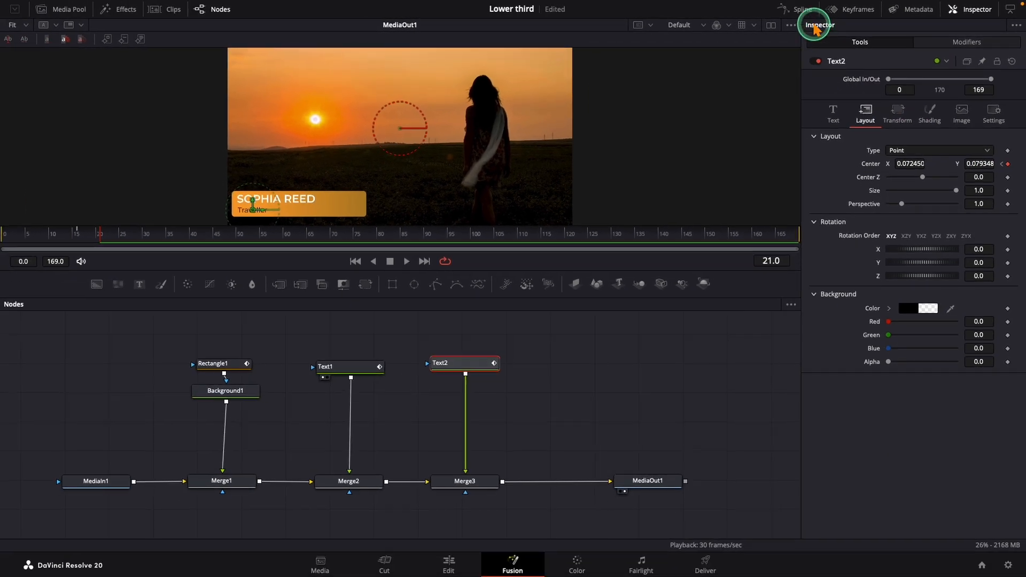
Step: Fit Text2's curves in the Spline editor, smooth its entrance keyframes, and close the editor
{"action": "left_click", "coordinate": [747, 8]}
{"action": "left_click", "coordinate": [751, 310]}
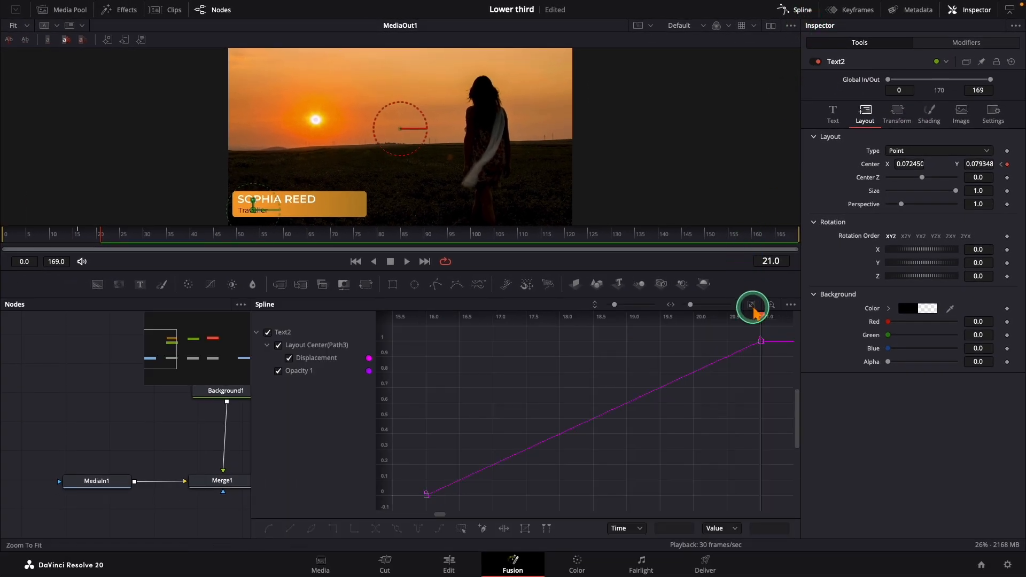
{"action": "left_click_drag", "start_coordinate": [773, 331], "coordinate": [402, 492]}
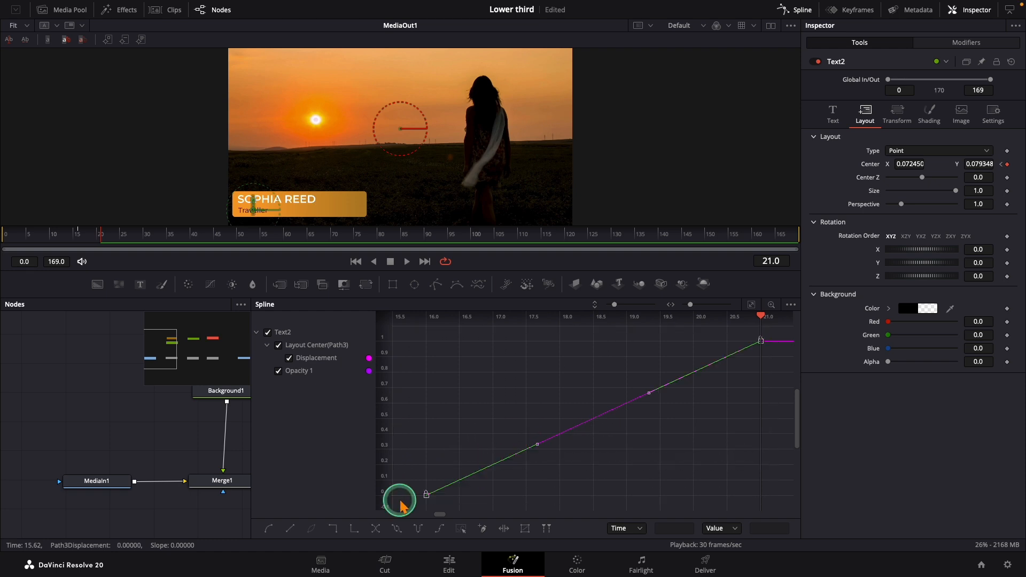
{"action": "key", "text": "s"}
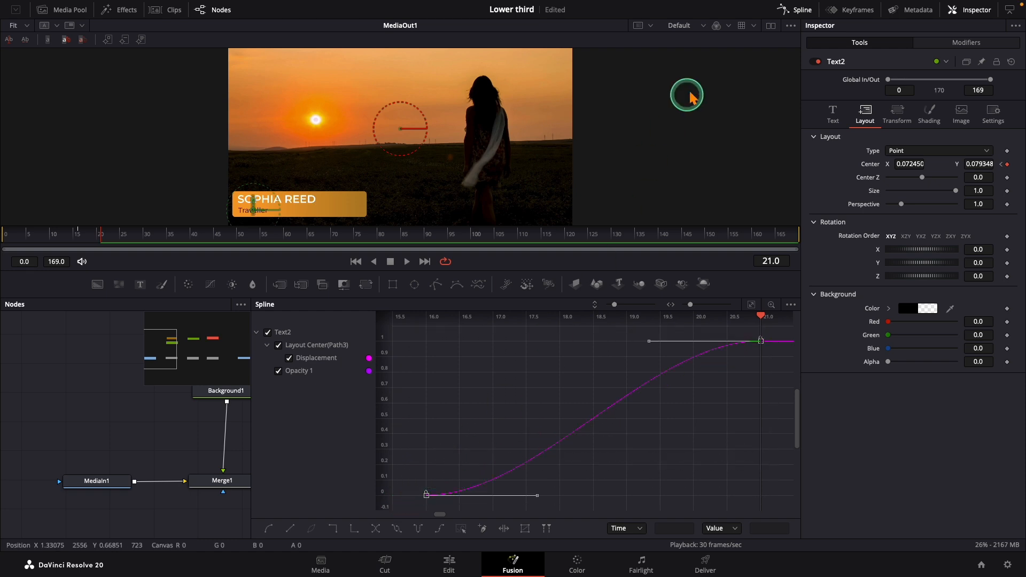
{"action": "left_click", "coordinate": [793, 8]}
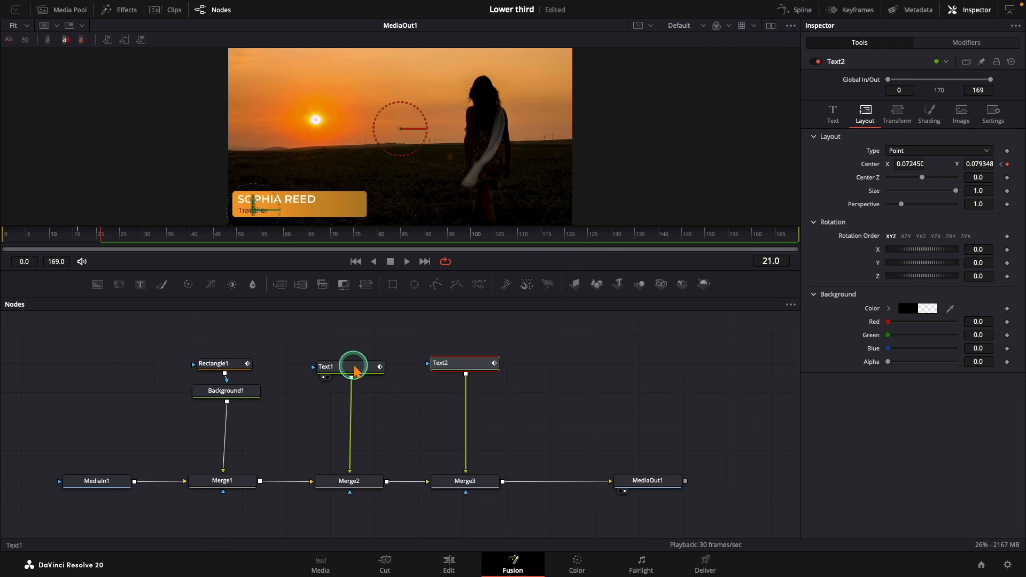
Step: Fit Text1's curves in the Spline editor, smooth its exit and entrance keyframes, and close the editor
{"action": "left_click", "coordinate": [351, 367]}
{"action": "left_click", "coordinate": [802, 9]}
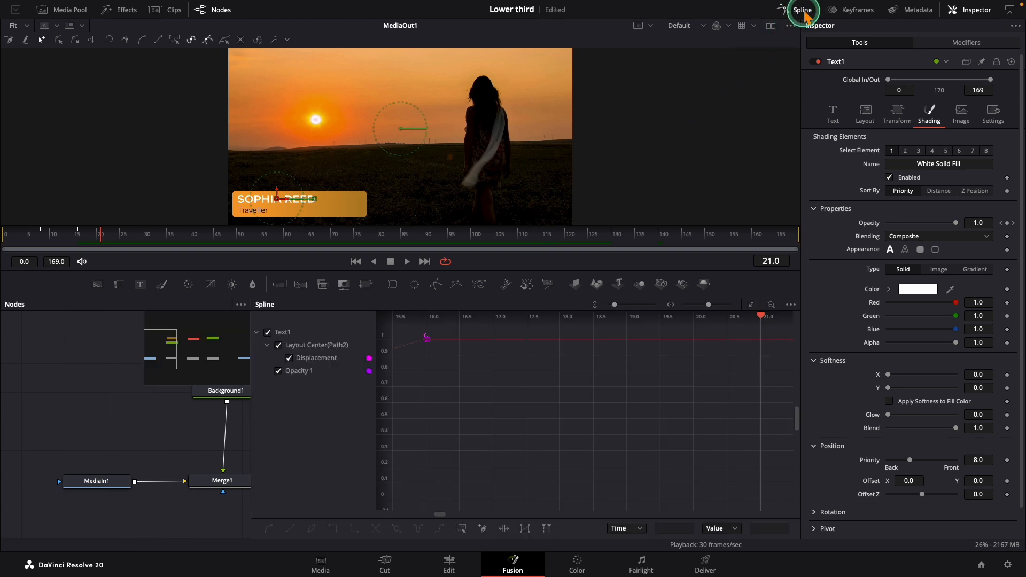
{"action": "left_click", "coordinate": [751, 304]}
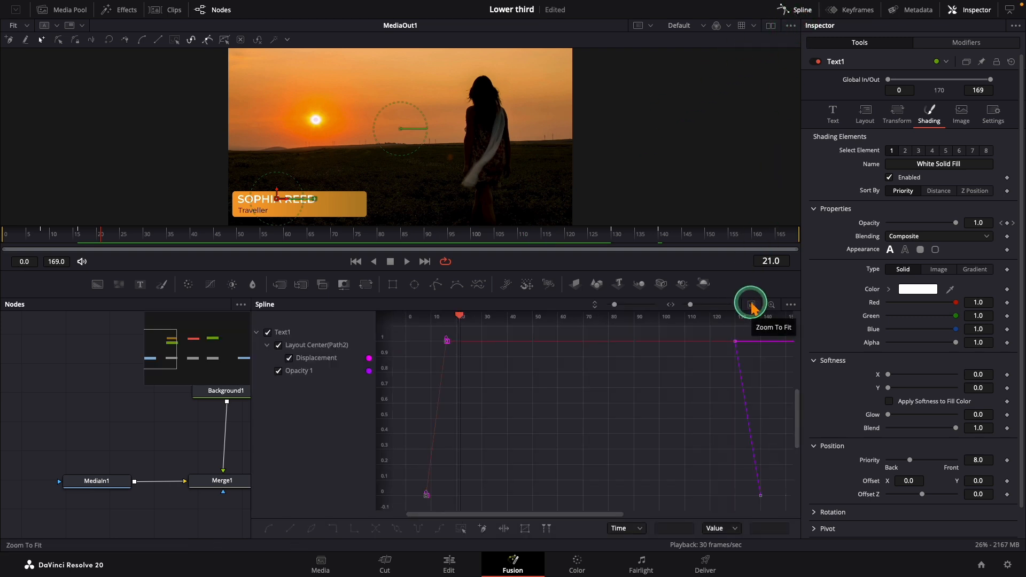
{"action": "left_click_drag", "start_coordinate": [766, 518], "coordinate": [768, 517]}
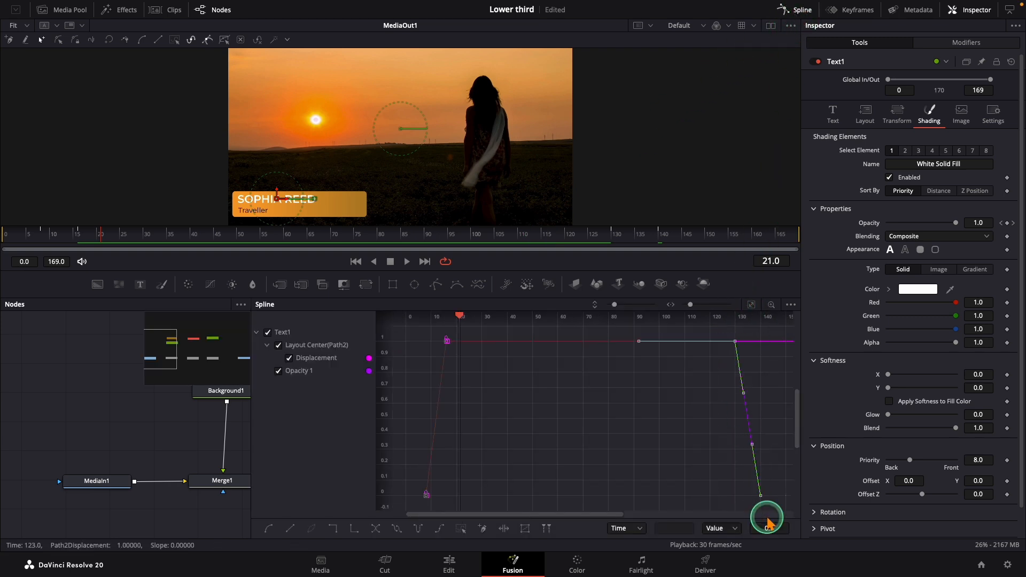
{"action": "key", "text": "f"}
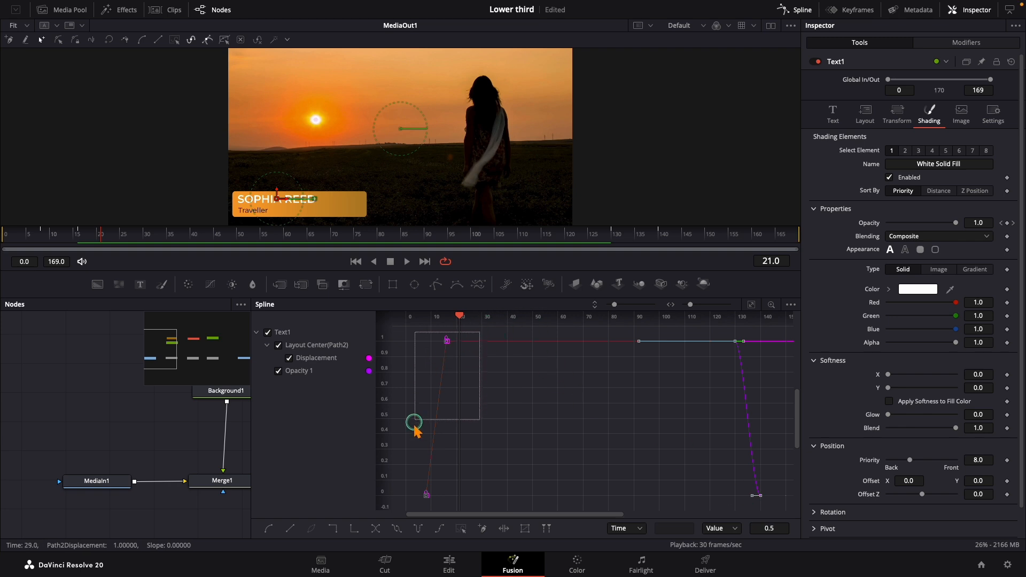
{"action": "left_click_drag", "start_coordinate": [403, 503], "coordinate": [401, 501]}
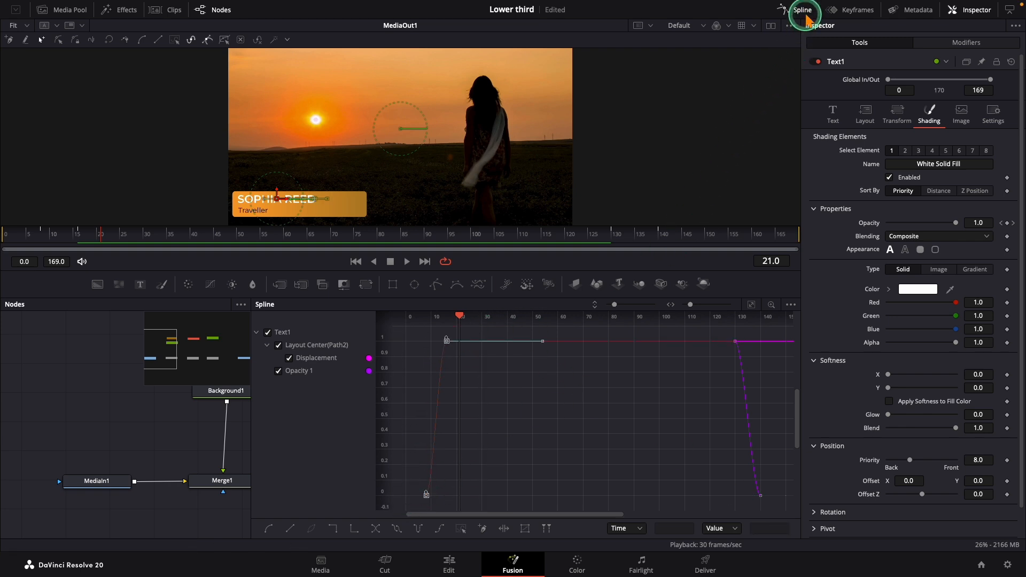
{"action": "left_click", "coordinate": [807, 10]}
Step: Play the finished lower-third animation from frame 0 to review its motion
{"action": "left_click", "coordinate": [50, 377]}
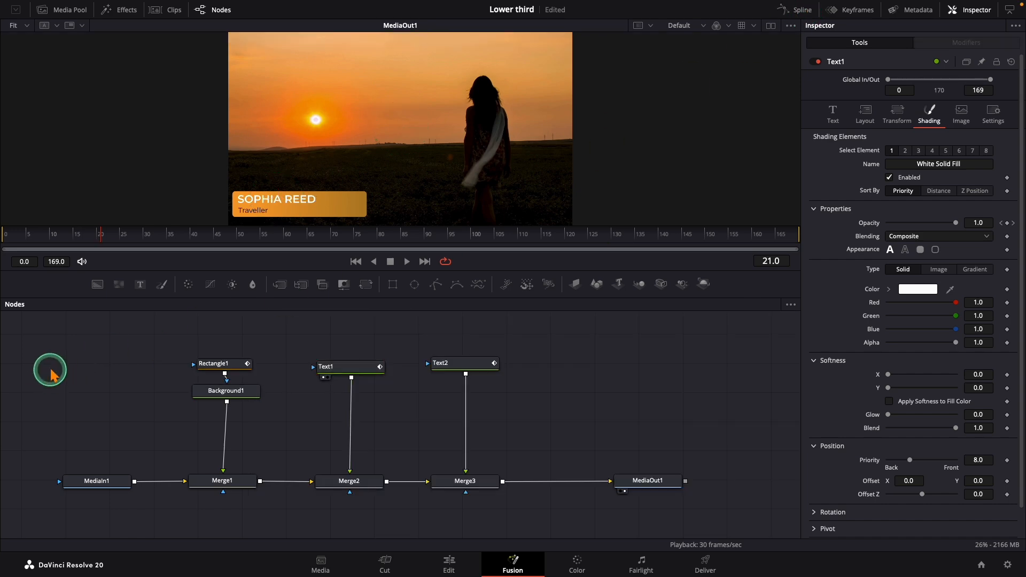
{"action": "left_click_drag", "start_coordinate": [12, 239], "coordinate": [2, 239]}
{"action": "key", "text": "space"}
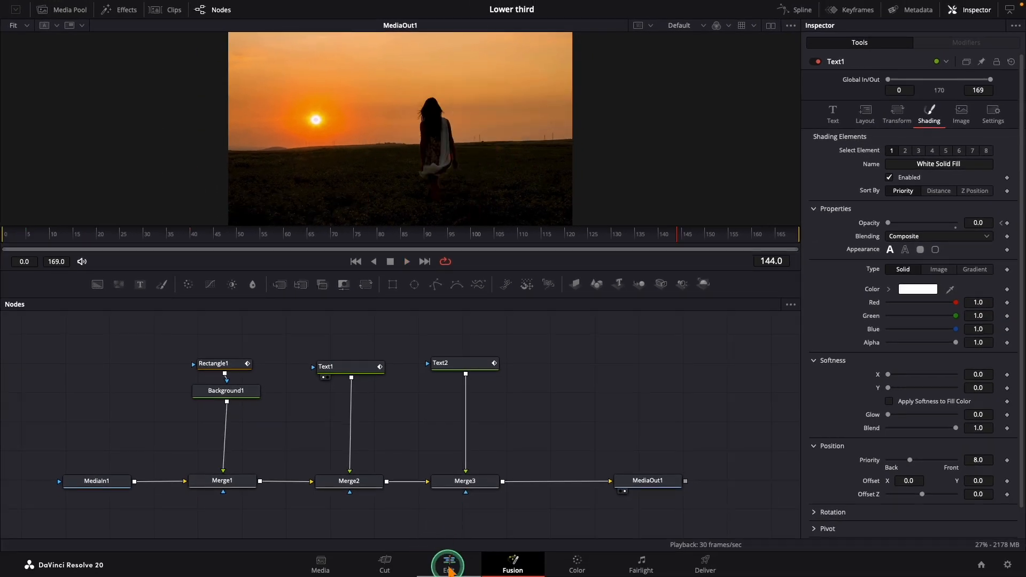
Step: On the Edit page, save the Lower Third 1 clip from the VFX track into the Lower Thirds bin
{"action": "left_click", "coordinate": [449, 566]}
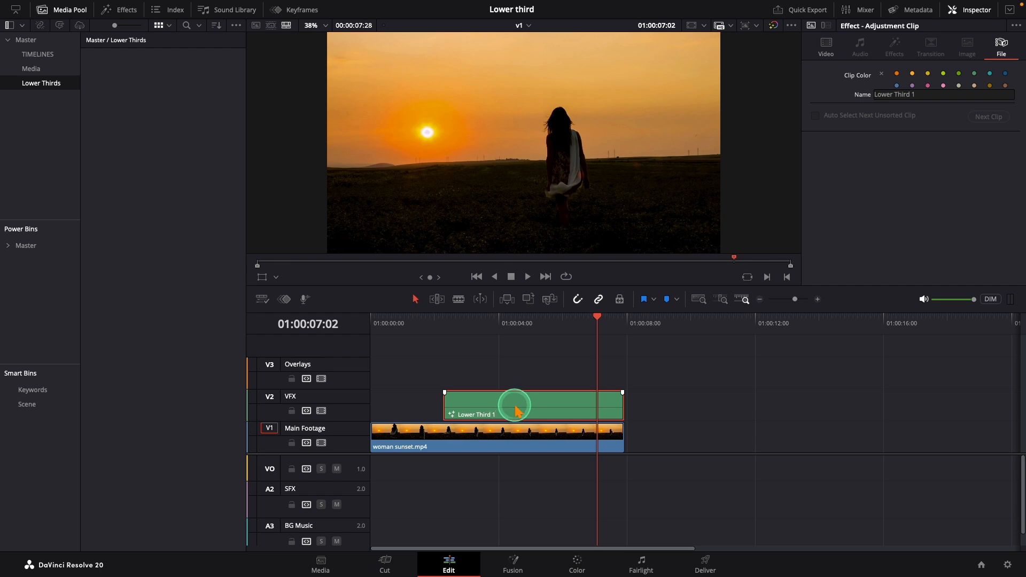
{"action": "left_click_drag", "start_coordinate": [515, 408], "coordinate": [191, 187]}
{"action": "left_click_drag", "start_coordinate": [152, 119], "coordinate": [152, 116]}
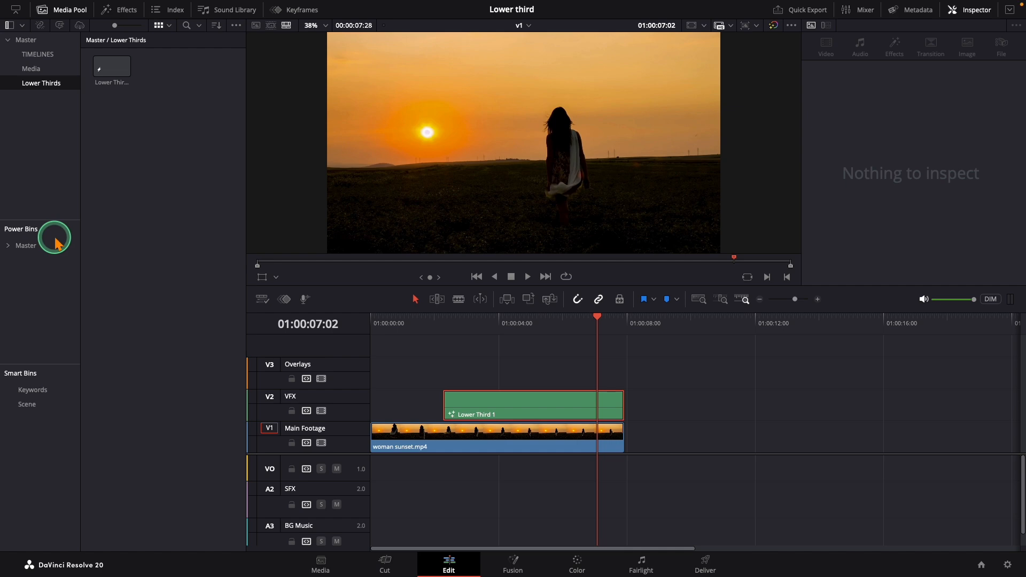
Step: Place the saved lower third from the bin on the VFX track over the sunset footage and play it back
{"action": "left_click_drag", "start_coordinate": [111, 68], "coordinate": [441, 406]}
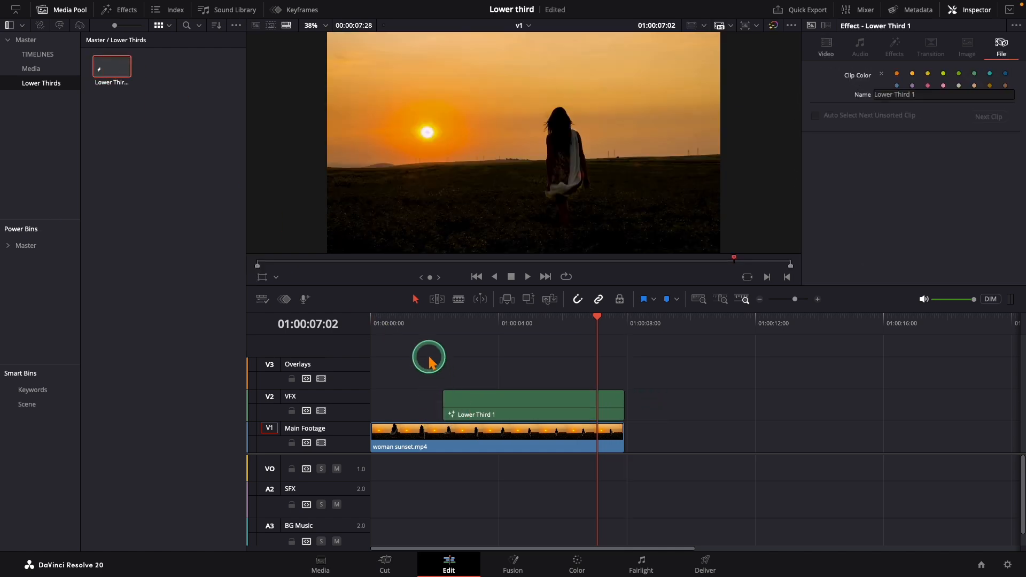
{"action": "left_click", "coordinate": [420, 333]}
{"action": "key", "text": "space"}
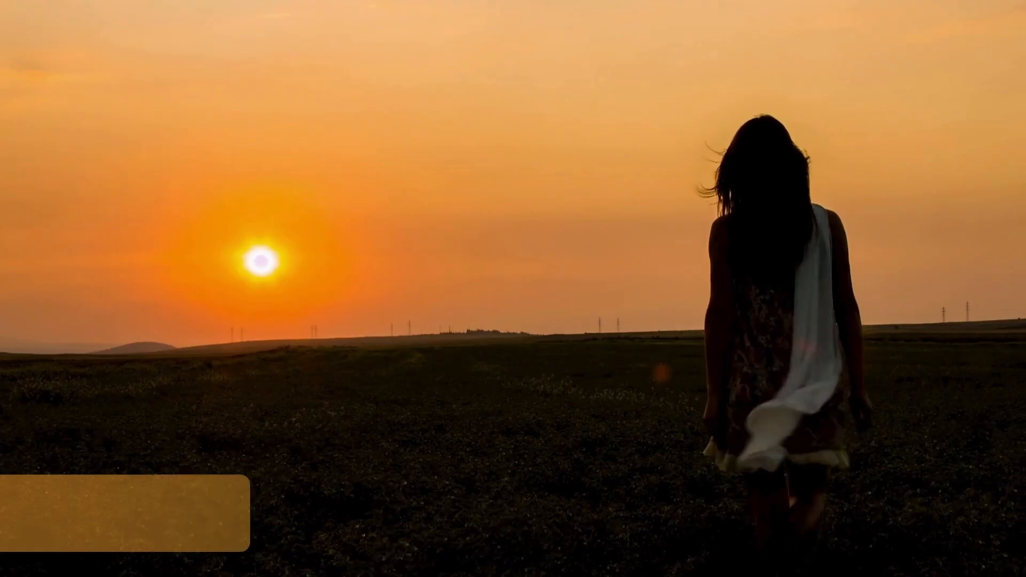